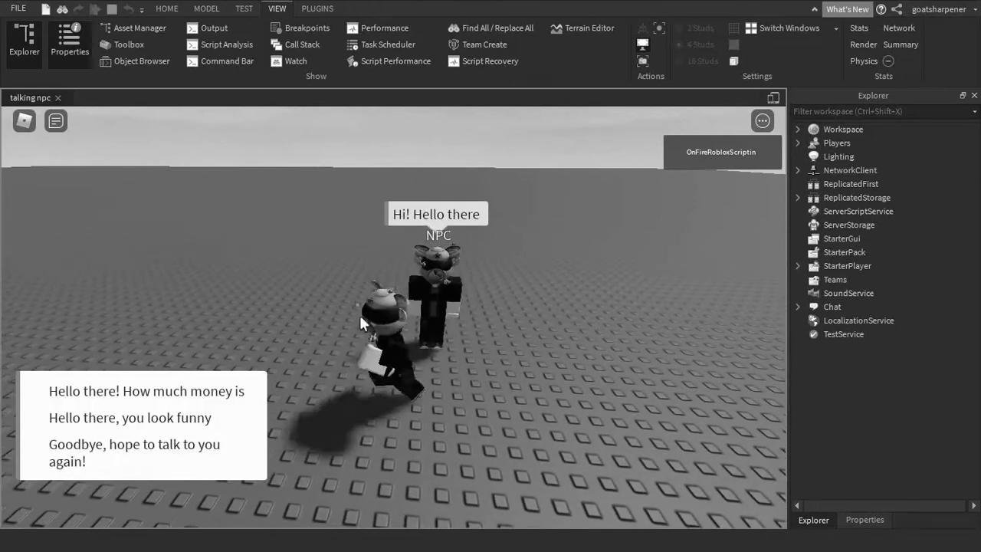
Walk the character around the talking NPC in the play test and choose the reply asking how much money is being donated
key(d)
key(s)
key(d)
key(w)
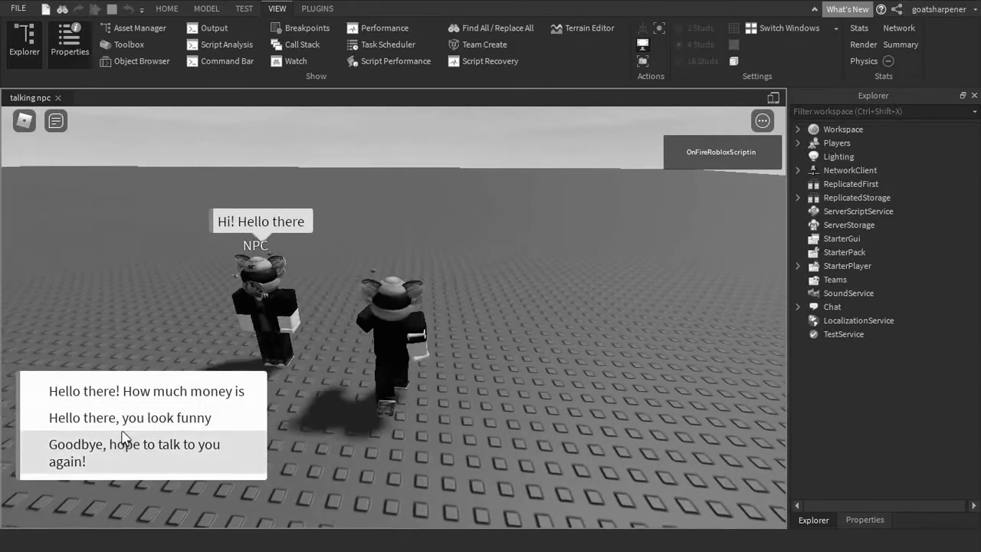
key(a)
key(s)
key(d)
key(a)
key(d)
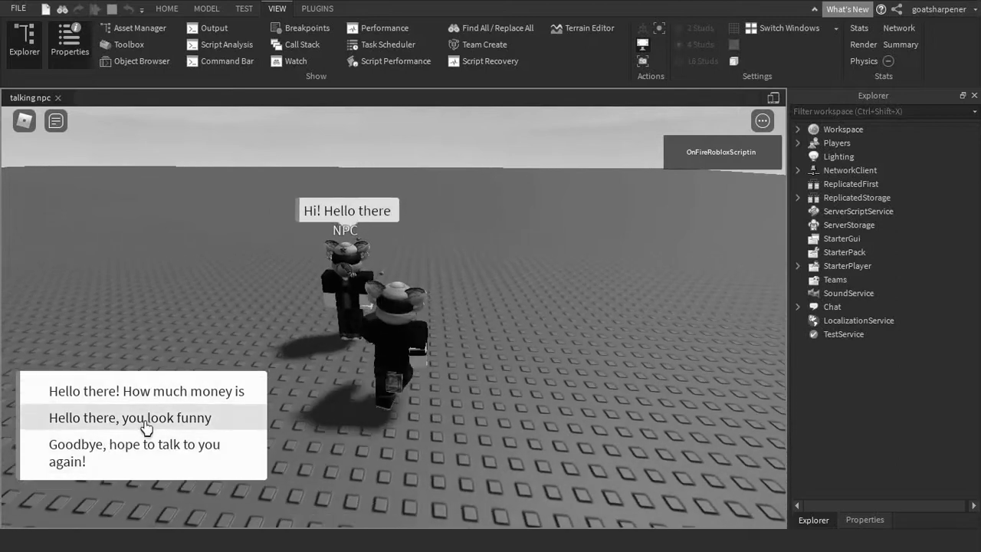
key(s)
key(d)
key(w)
key(a)
key(s)
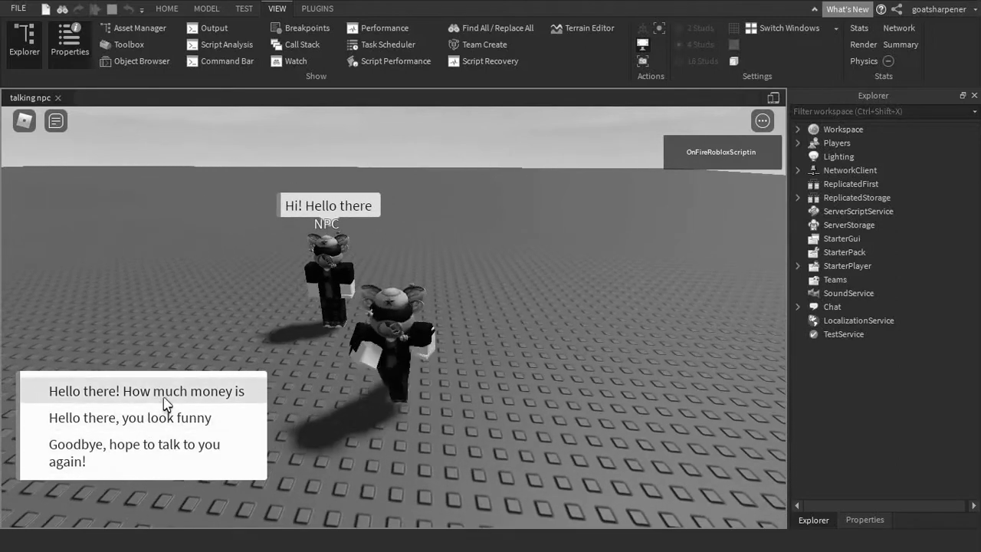
click(166, 391)
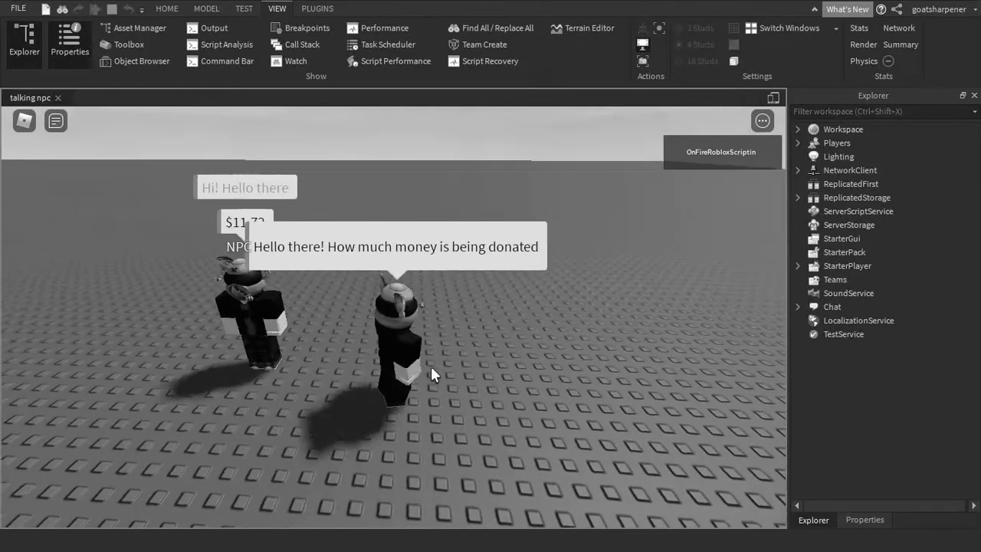
key(d)
right_drag(430, 368, 431, 368)
key(w)
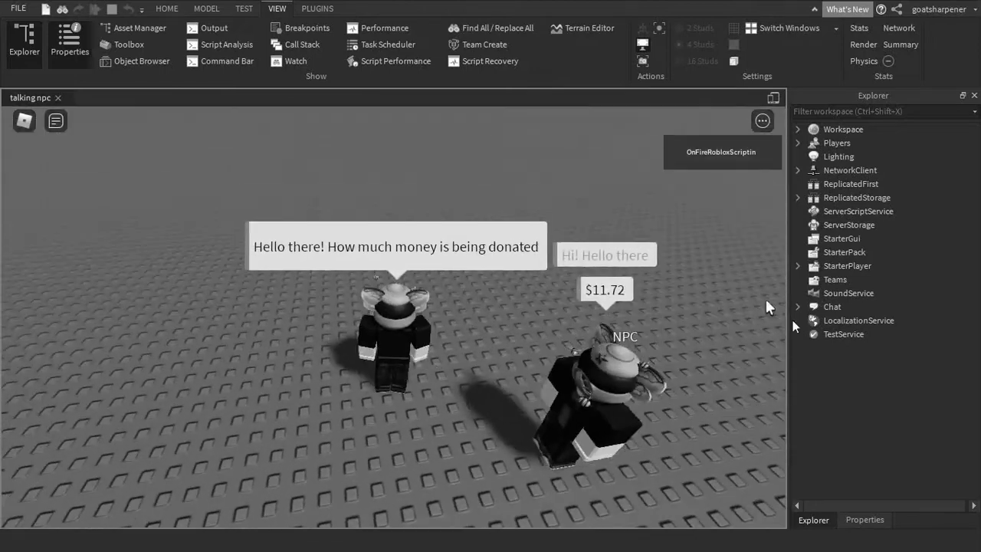
key(d)
right_drag(537, 328, 509, 346)
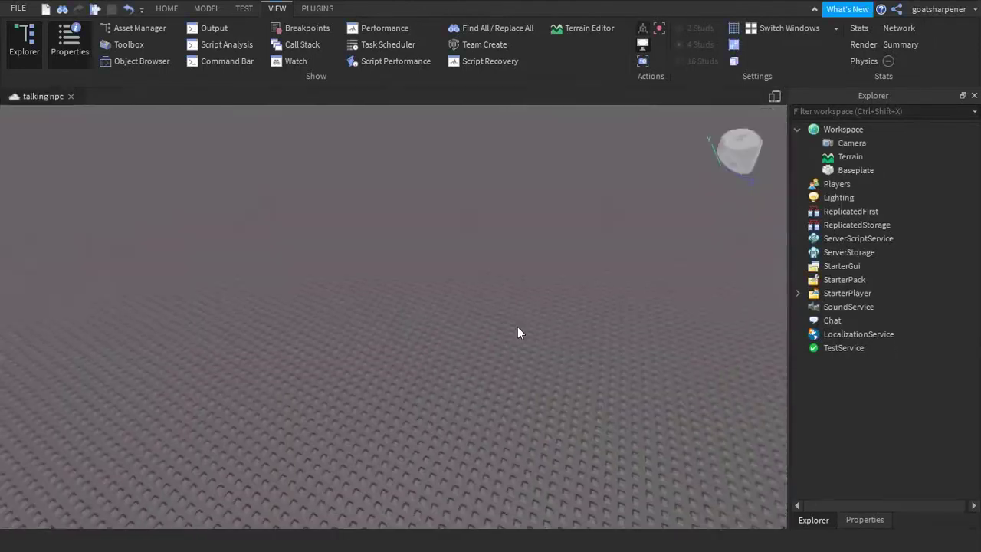
mouse_move(518, 326)
right_down()
mouse_move(508, 327)
mouse_move(517, 326)
right_up()
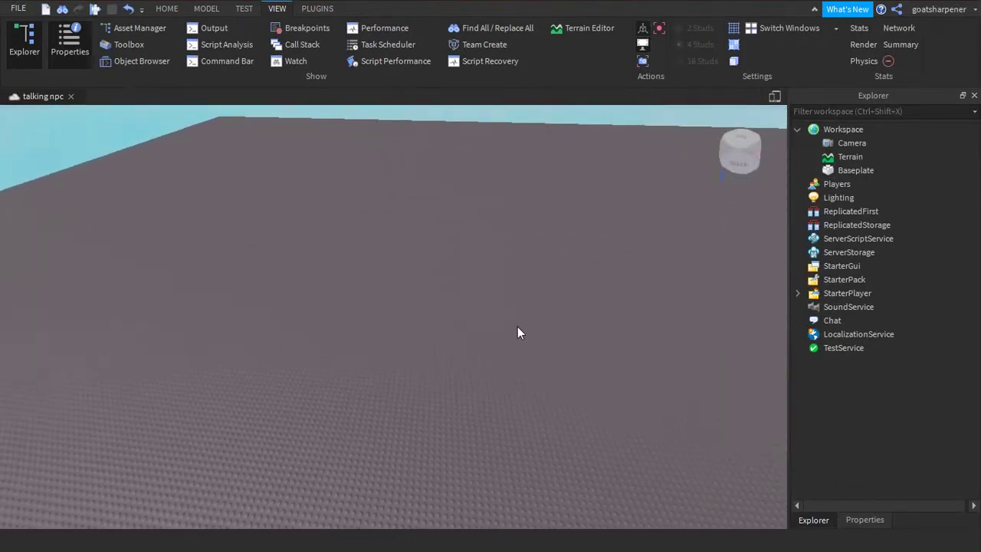
key(w)
right_drag(599, 236, 599, 235)
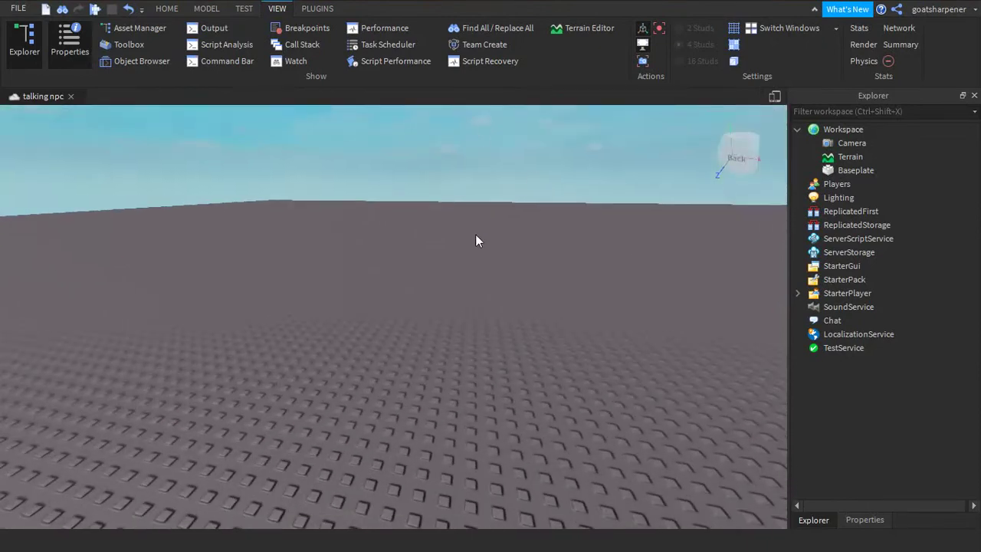
right_drag(475, 242, 467, 291)
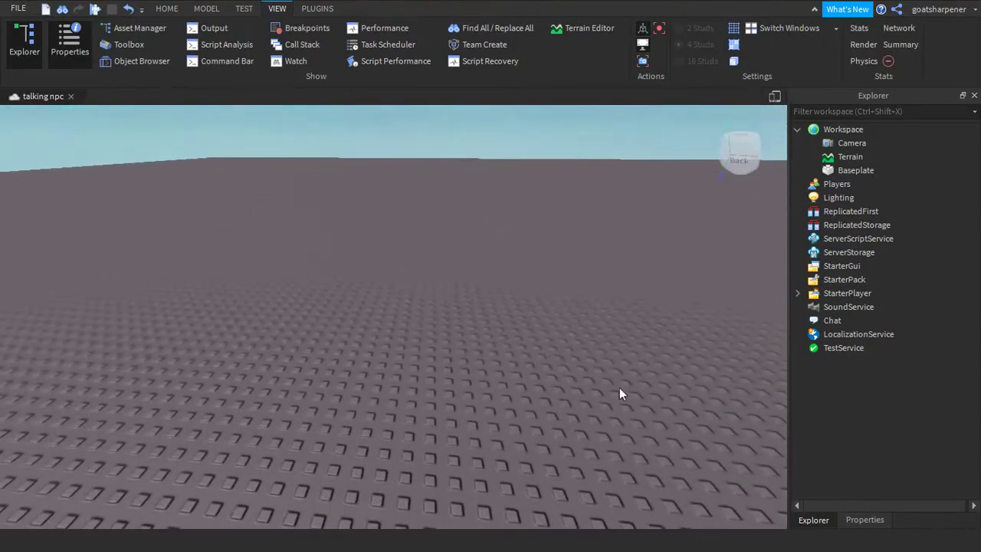
right_drag(619, 388, 467, 350)
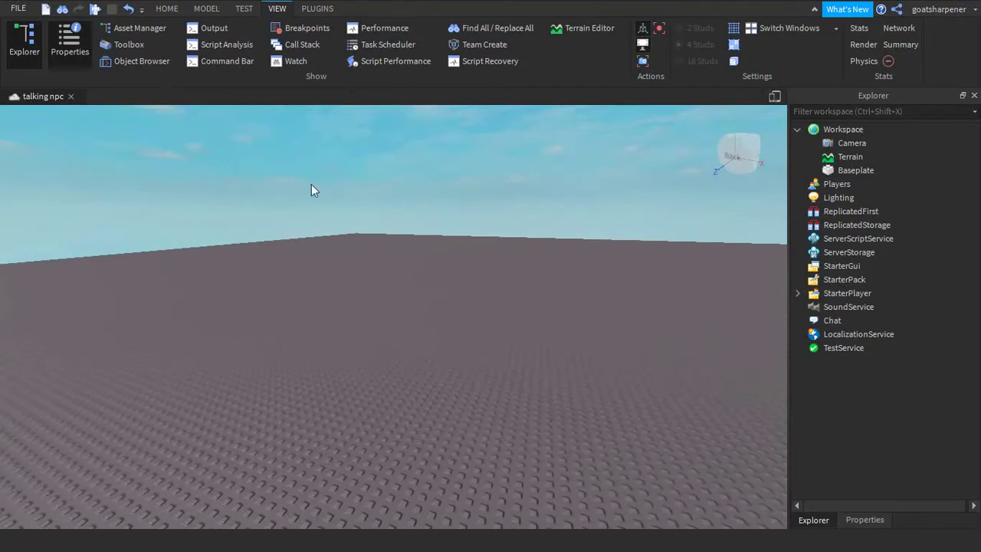
key(e)
mouse_move(429, 235)
right_down()
mouse_move(457, 224)
mouse_move(430, 236)
right_up()
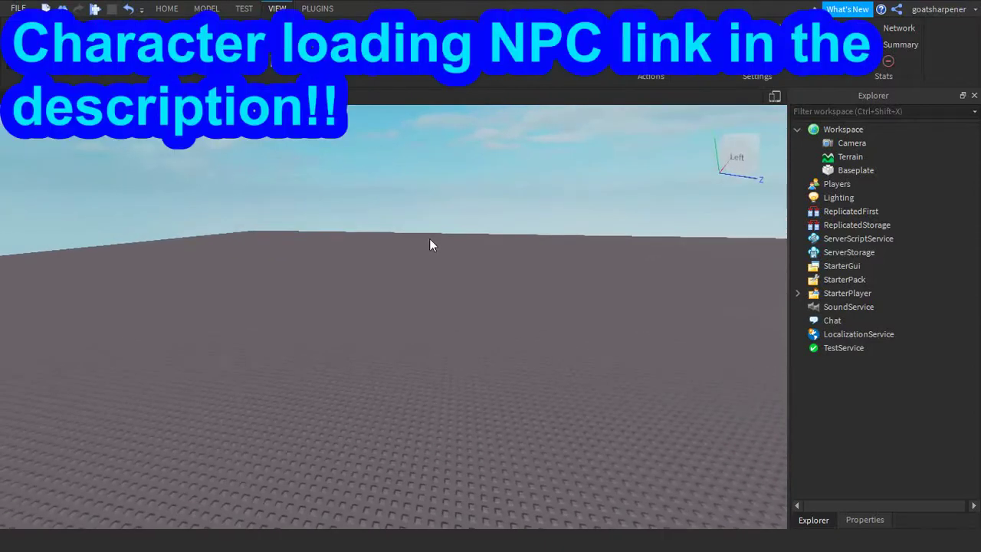
right_drag(429, 238, 422, 259)
Spawn an R15 character with the Load Character plugin using the account's username, and close the plugin window
click(321, 9)
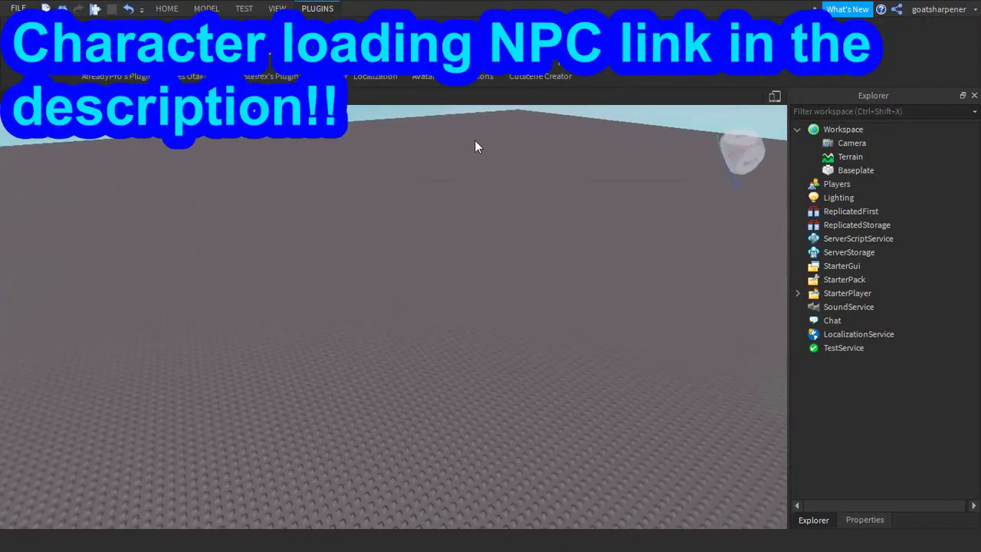
click(114, 42)
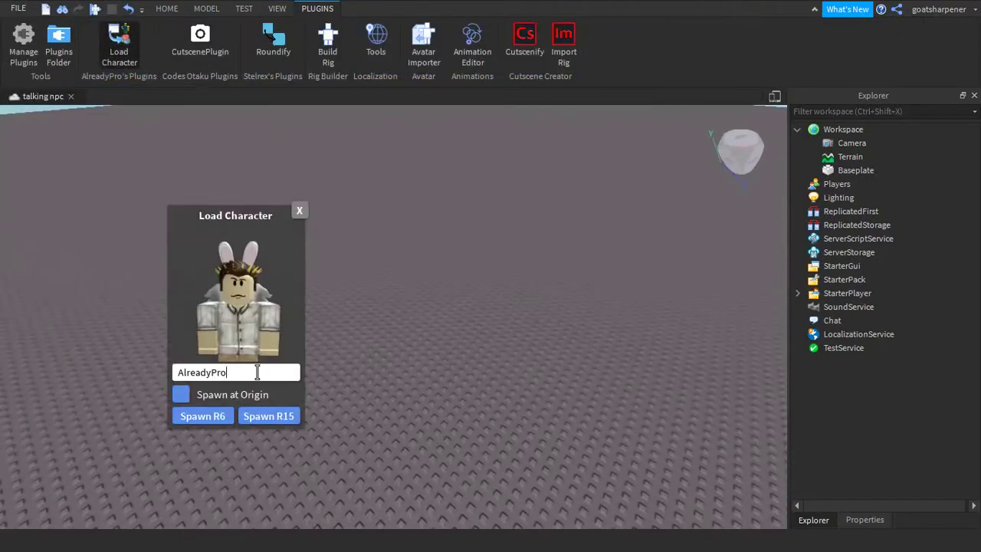
key(BackSpace)
key(BackSpace)
key(BackSpace)
key(BackSpace)
key(BackSpace)
key(BackSpace)
key(BackSpace)
key(BackSpace)
key(BackSpace)
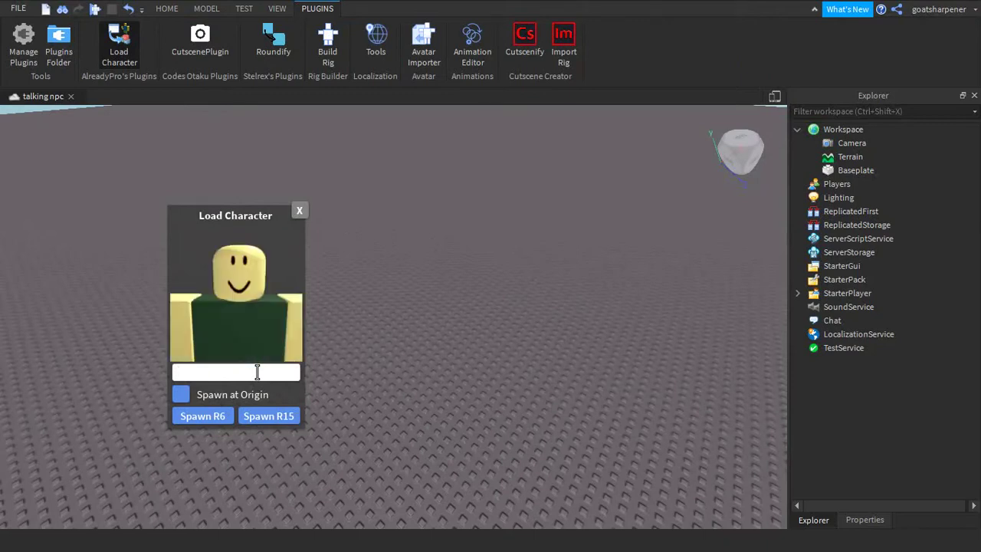
text(goatsharp)
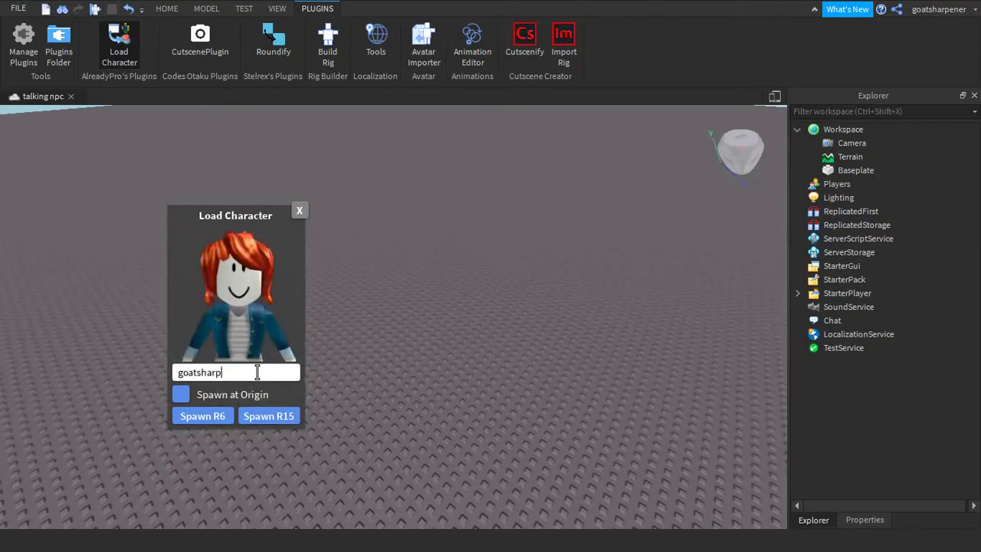
text(ener)
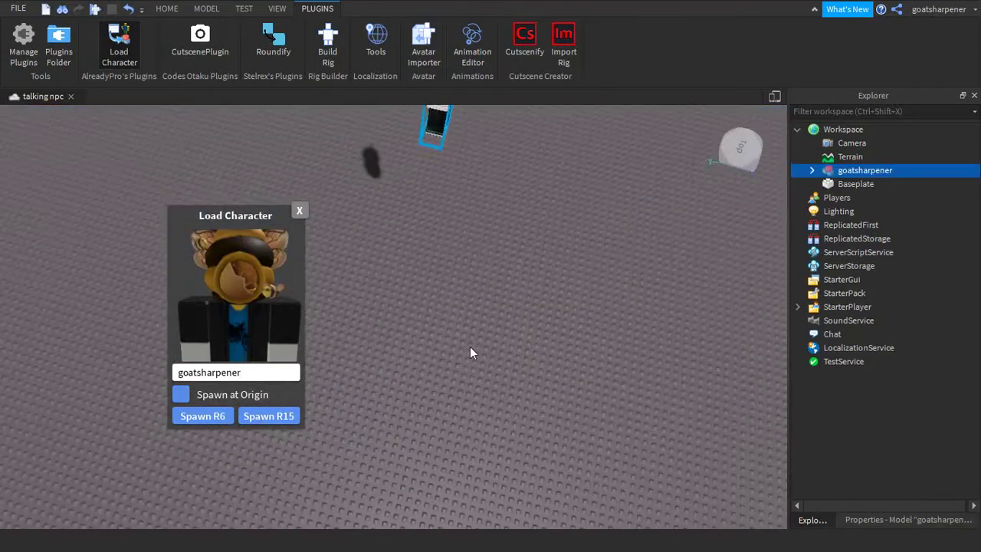
scroll(469, 346, down, 3)
scroll(470, 346, up, 4)
click(299, 215)
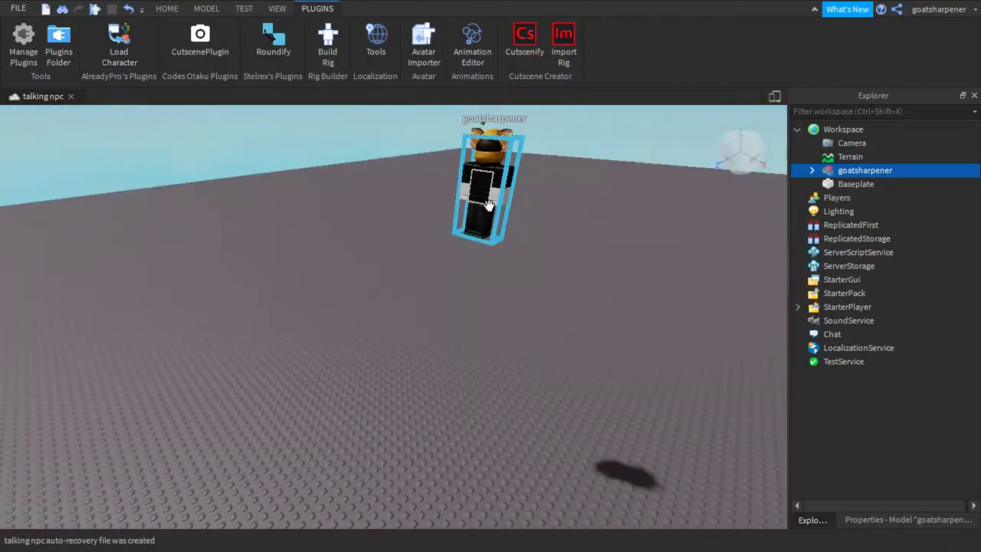
Move the floating spawned character down so it stands on the baseplate
key(w)
drag(489, 205, 404, 376)
click(531, 367)
right_drag(531, 367, 527, 360)
click(813, 169)
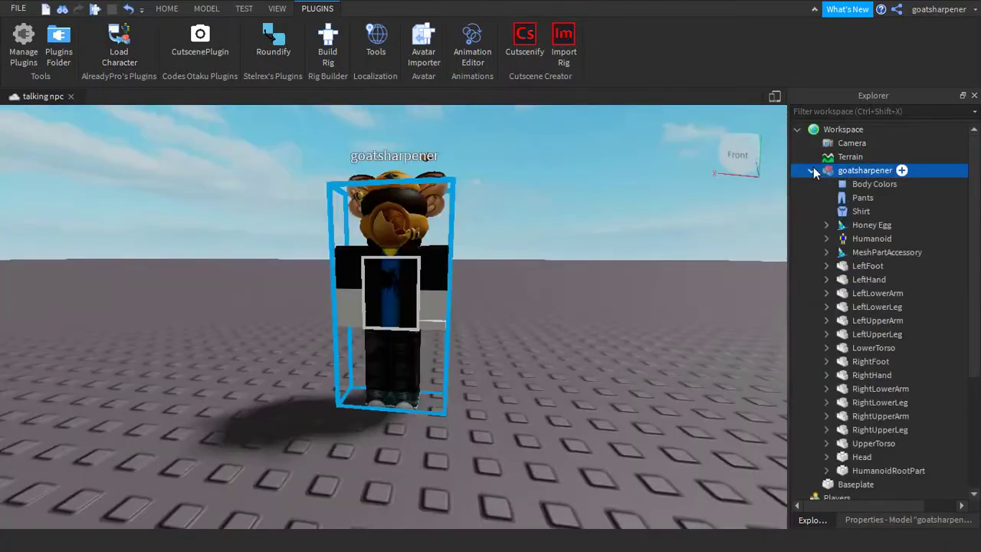
click(814, 169)
right_drag(649, 296, 649, 290)
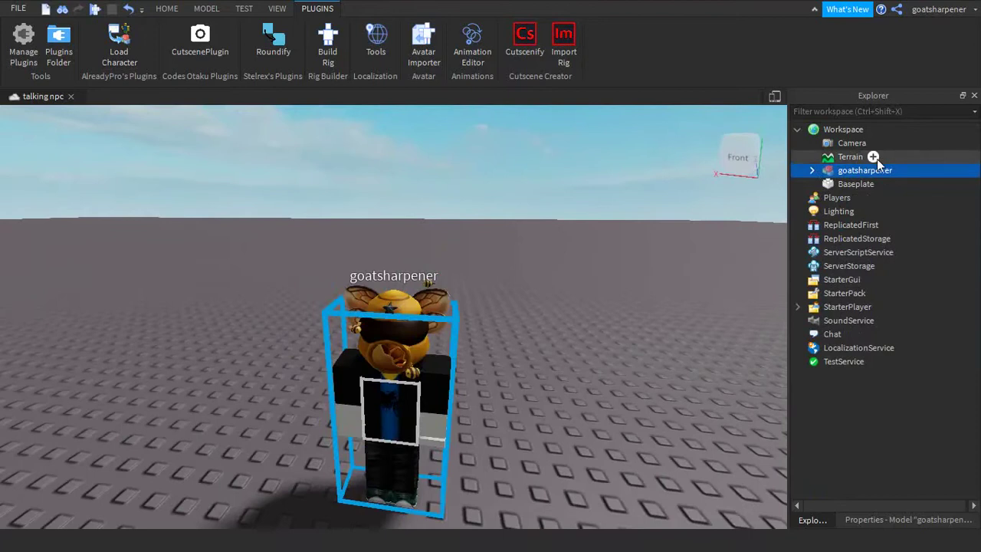
Rename the spawned character model to NPC
click(859, 170)
key(BackSpace)
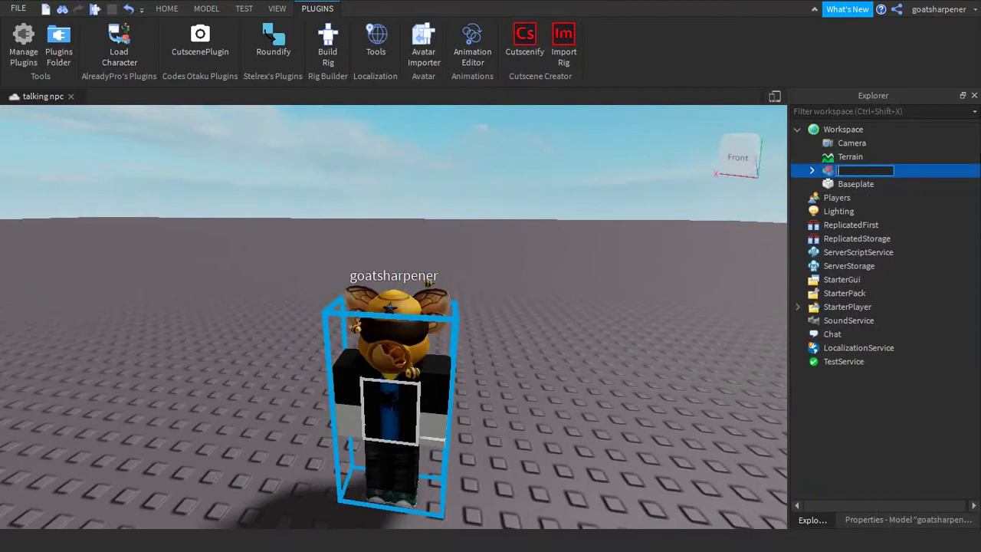
right_drag(583, 298, 582, 321)
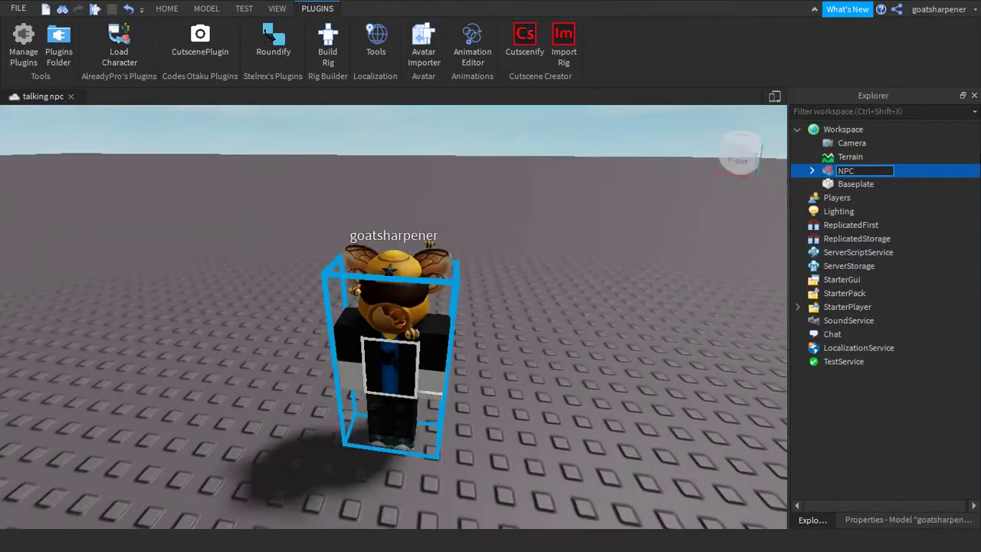
key(Return)
click(660, 476)
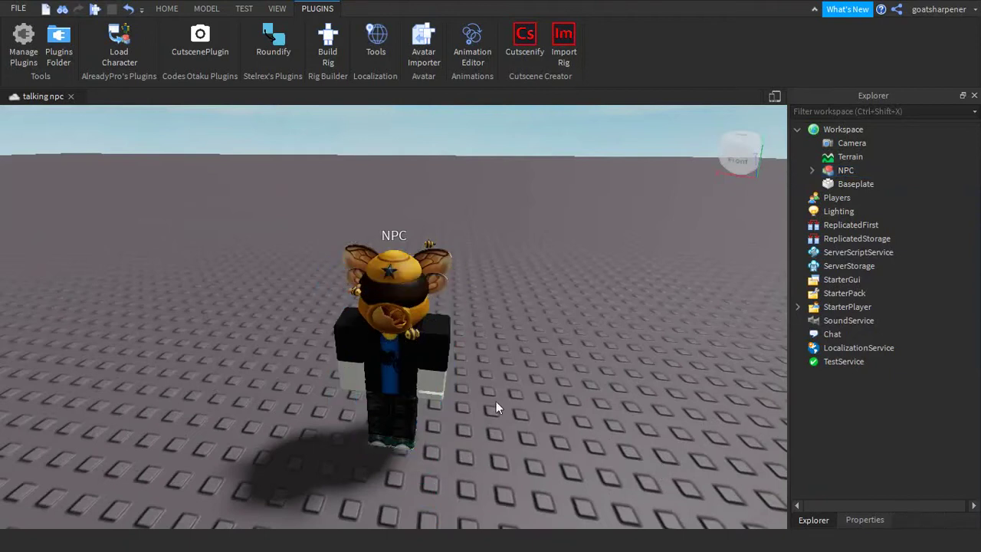
Add a Dialog object inside the NPC model's Head part
click(361, 247)
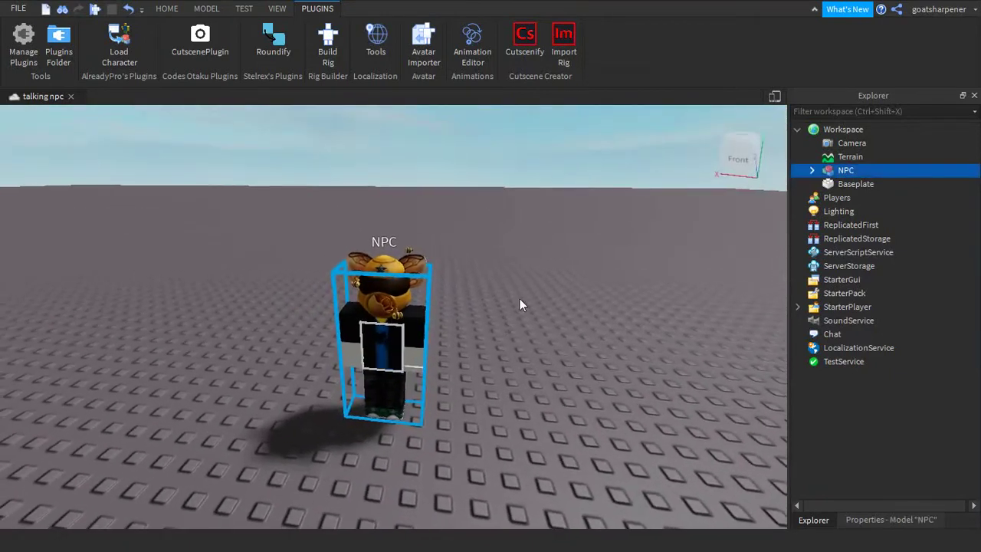
click(812, 171)
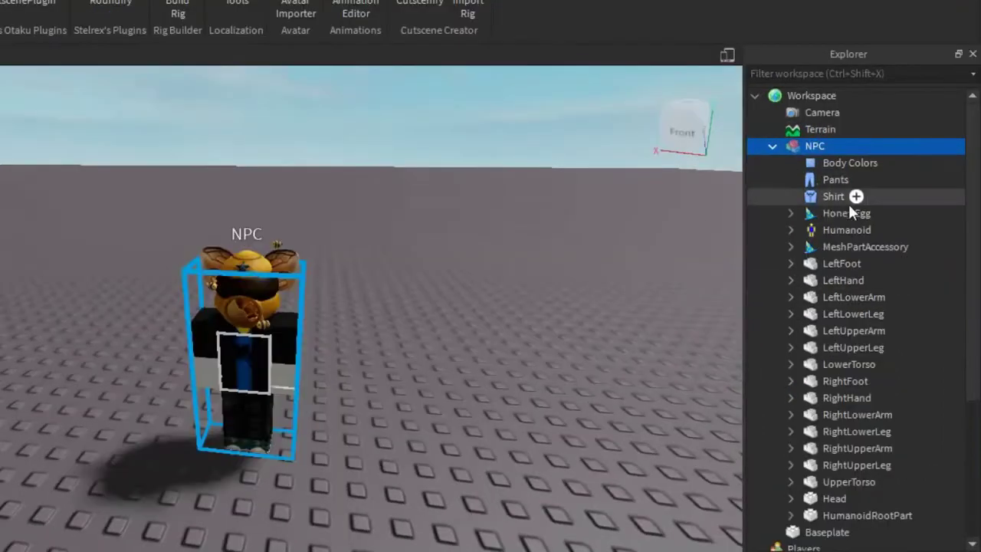
scroll(876, 230, down, 3)
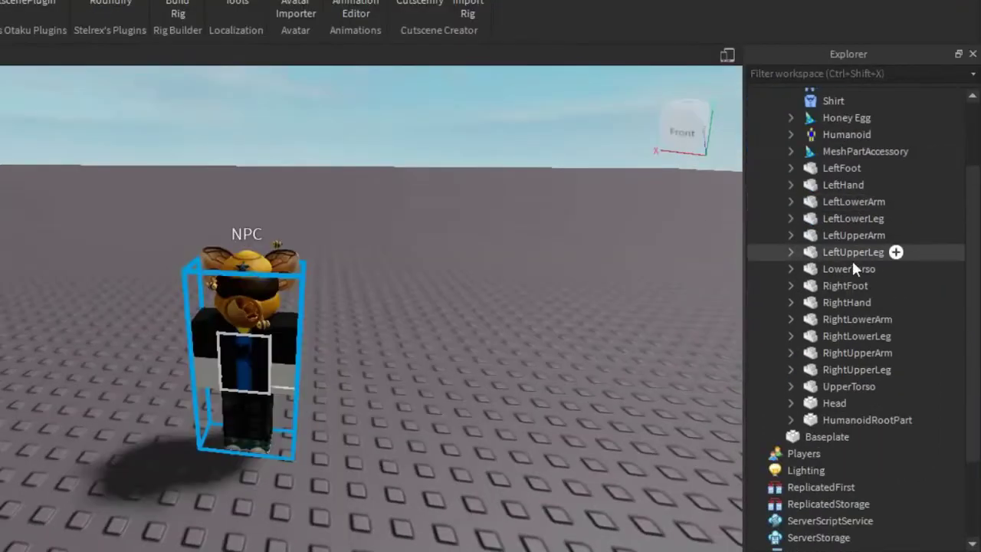
click(816, 399)
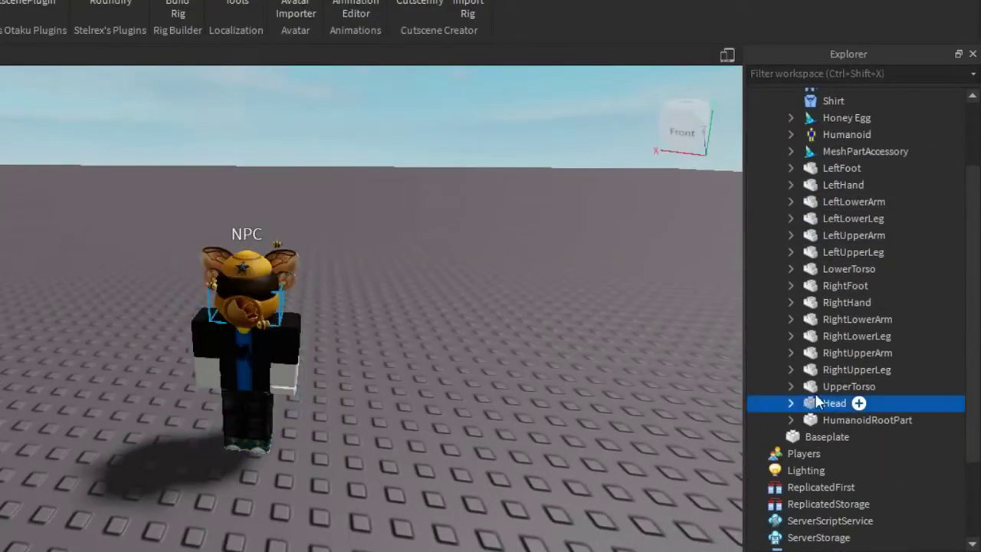
click(860, 404)
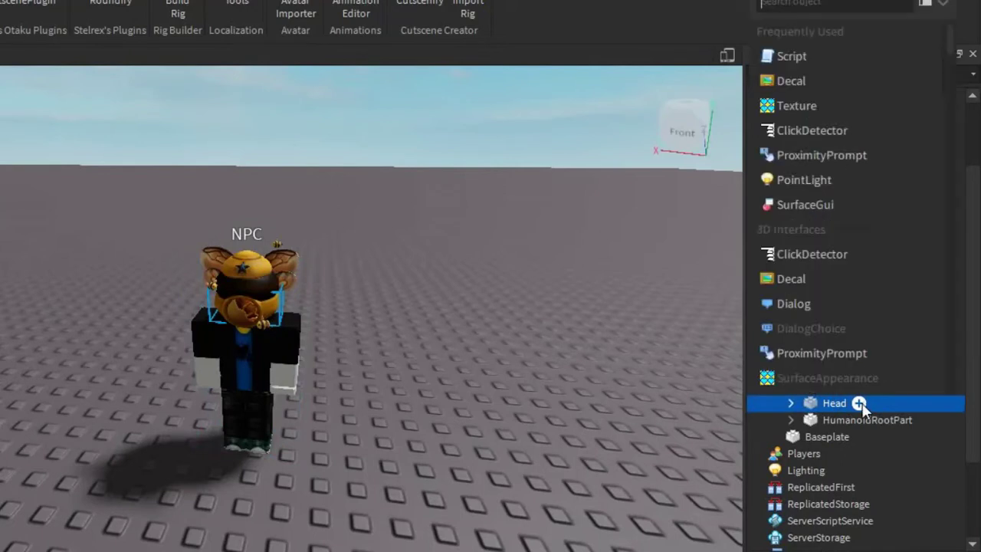
text(dia)
click(827, 30)
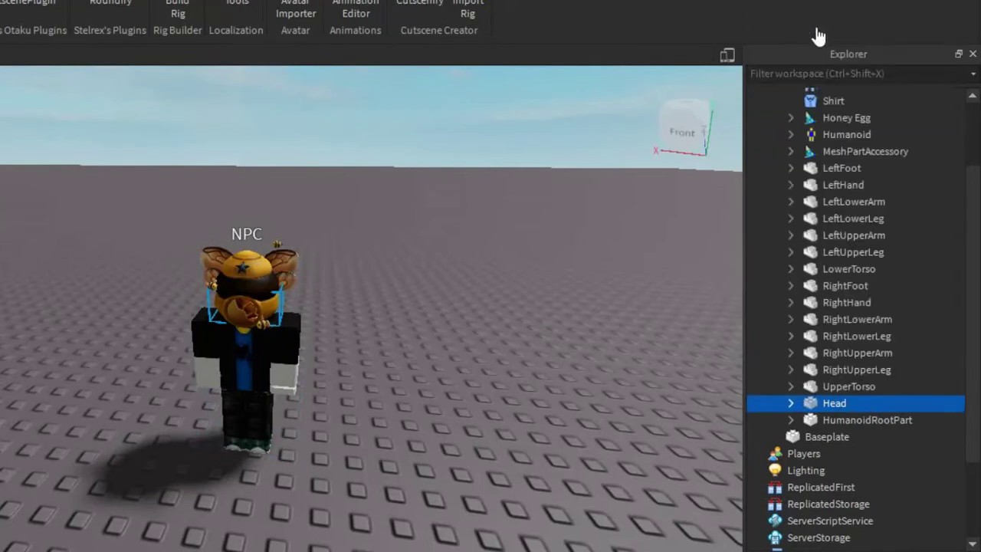
Select the Dialog object under the NPC's Head and open its properties
scroll(873, 399, down, 3)
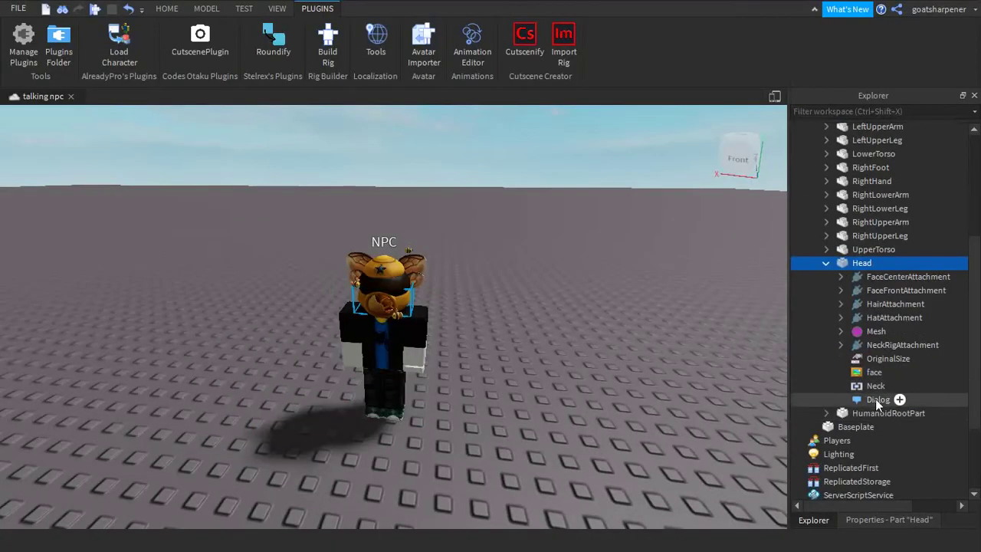
click(855, 428)
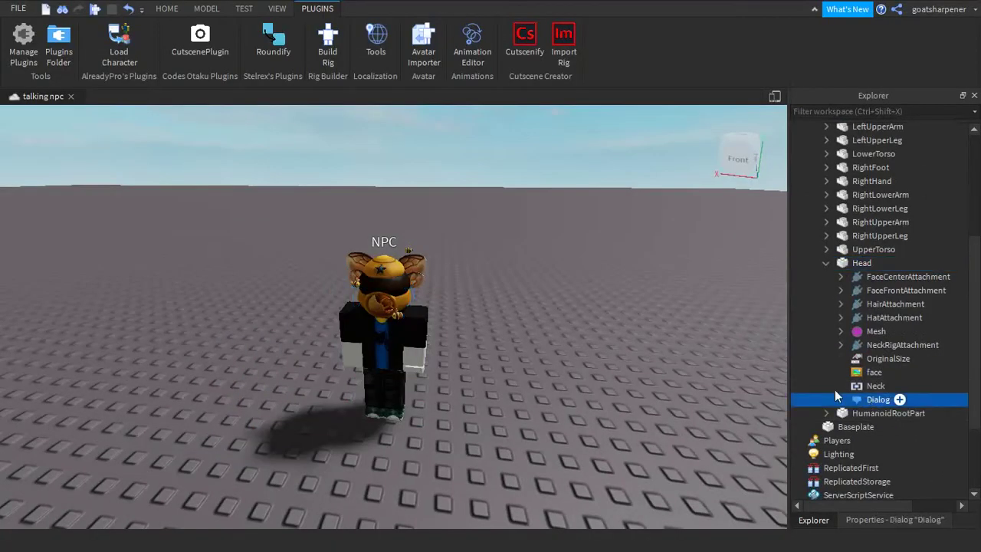
click(881, 525)
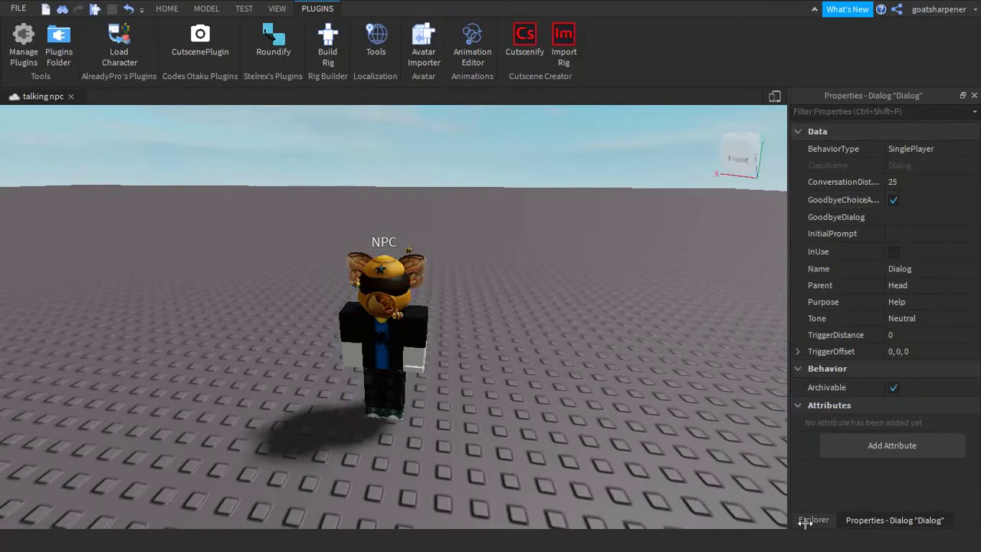
click(274, 9)
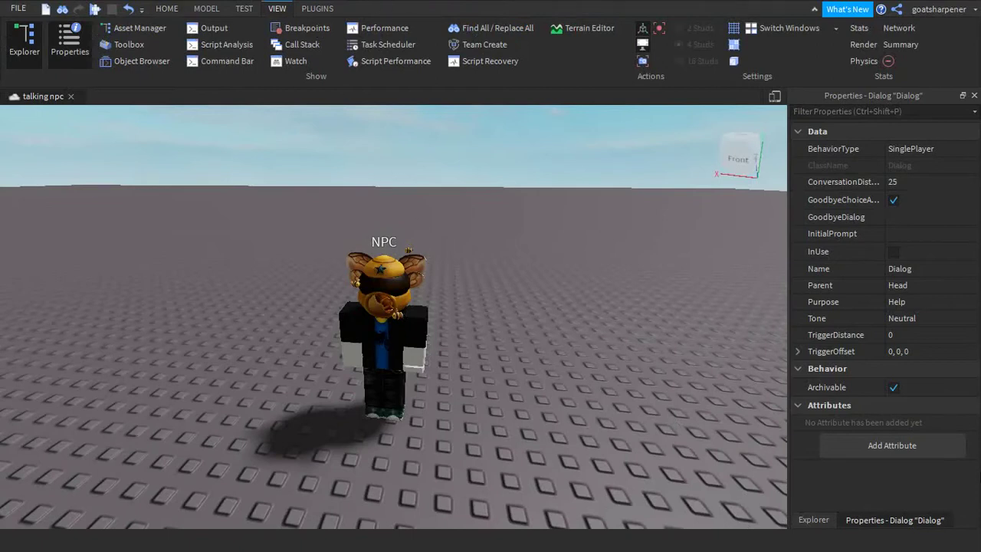
click(826, 525)
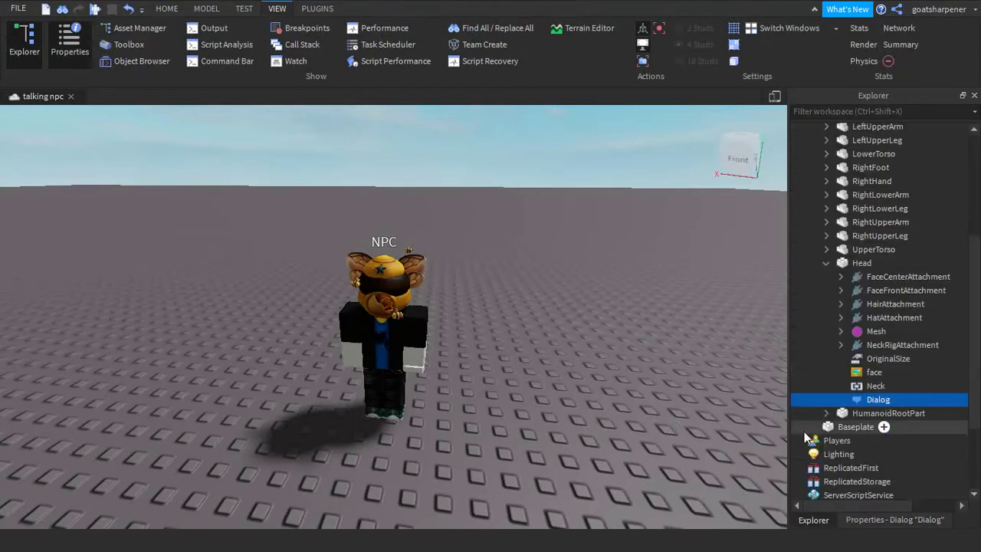
click(882, 521)
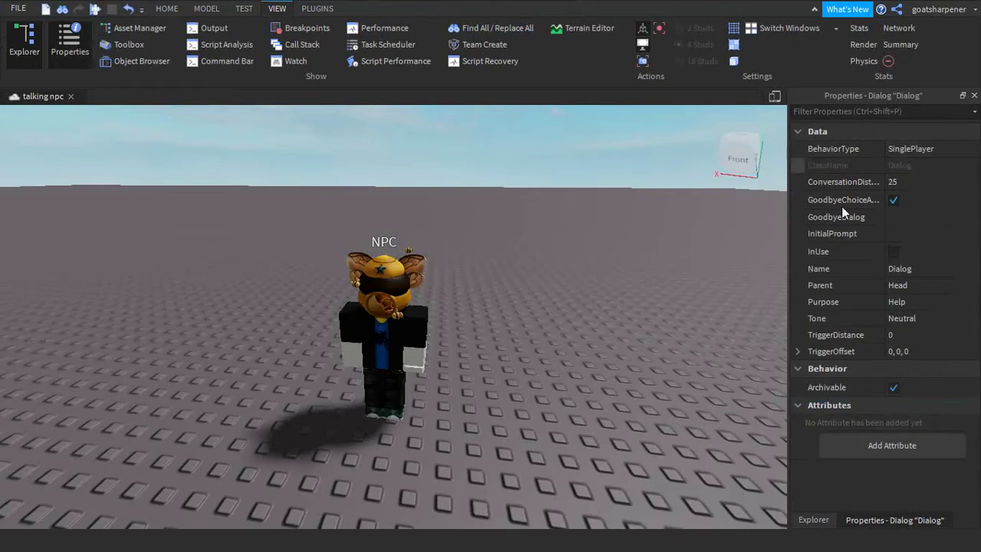
right_drag(590, 319, 485, 347)
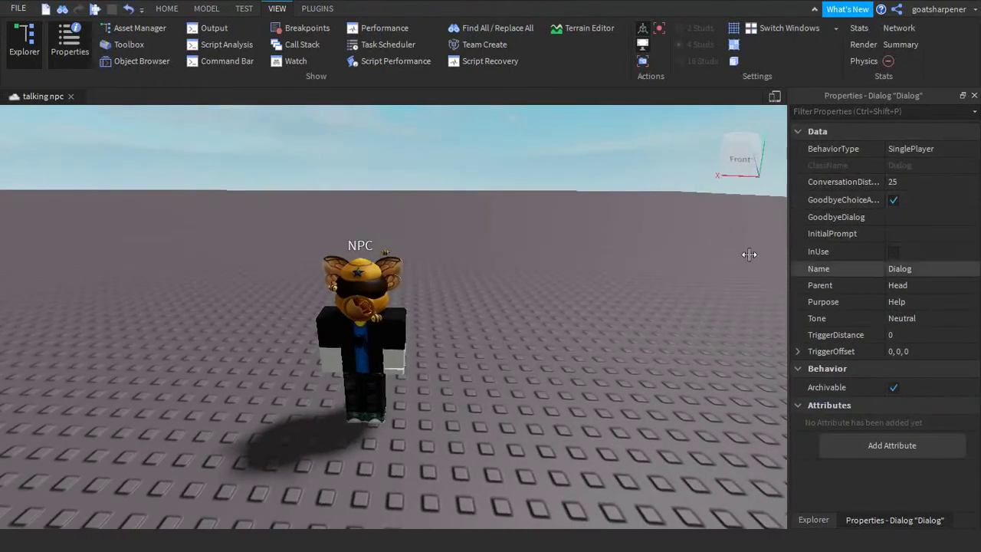
Set the Dialog's InitialPrompt to "Hi! Hello there" and enable its InUse property
click(924, 181)
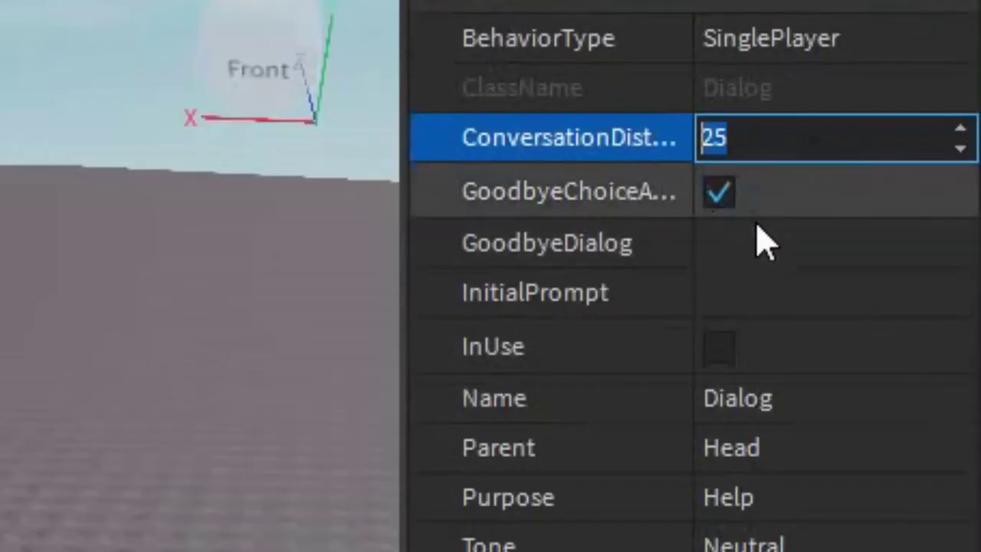
click(772, 295)
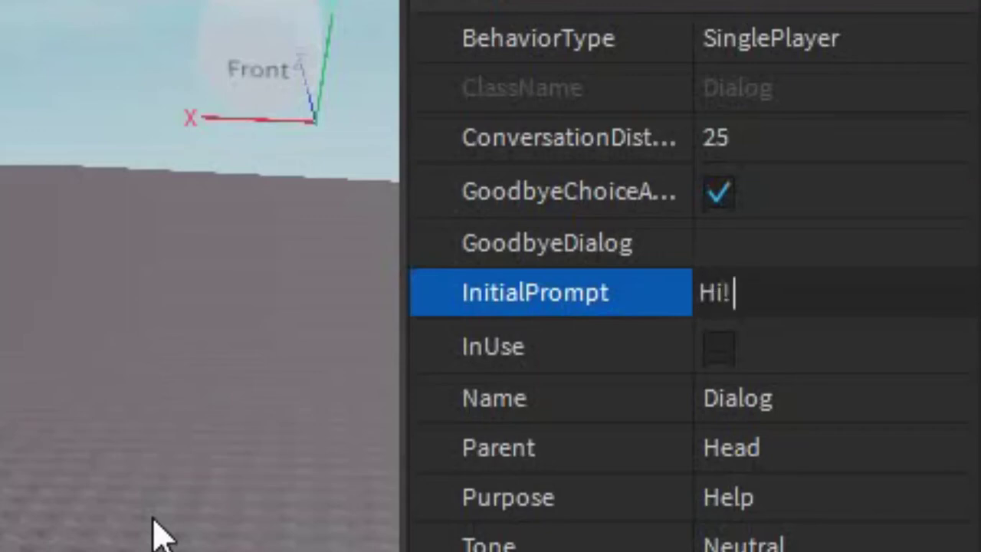
text(lo there)
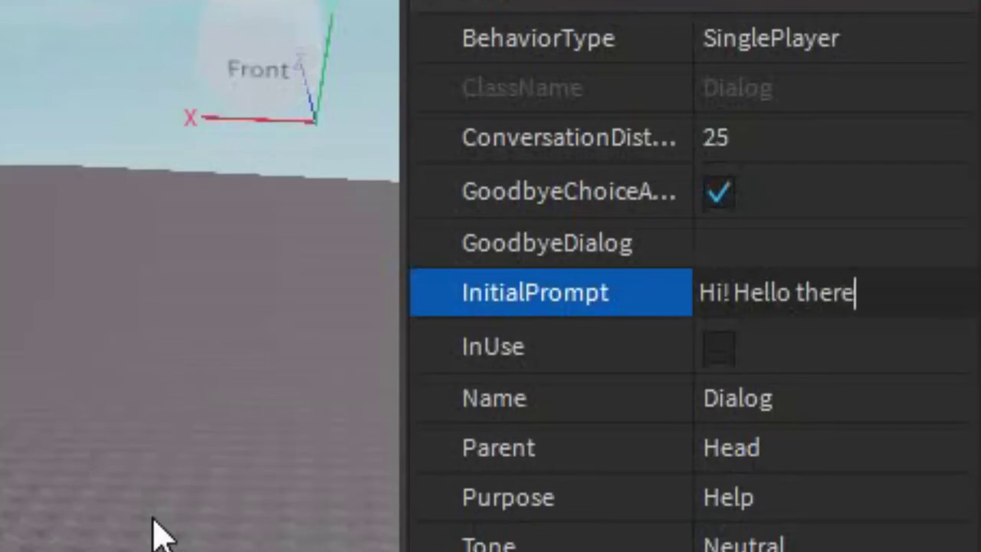
key(Return)
click(941, 235)
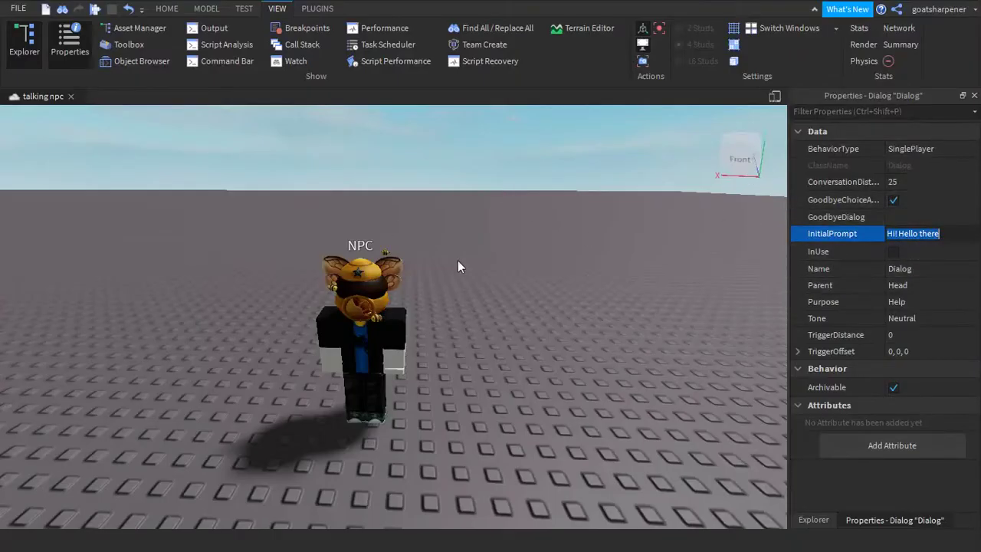
click(892, 253)
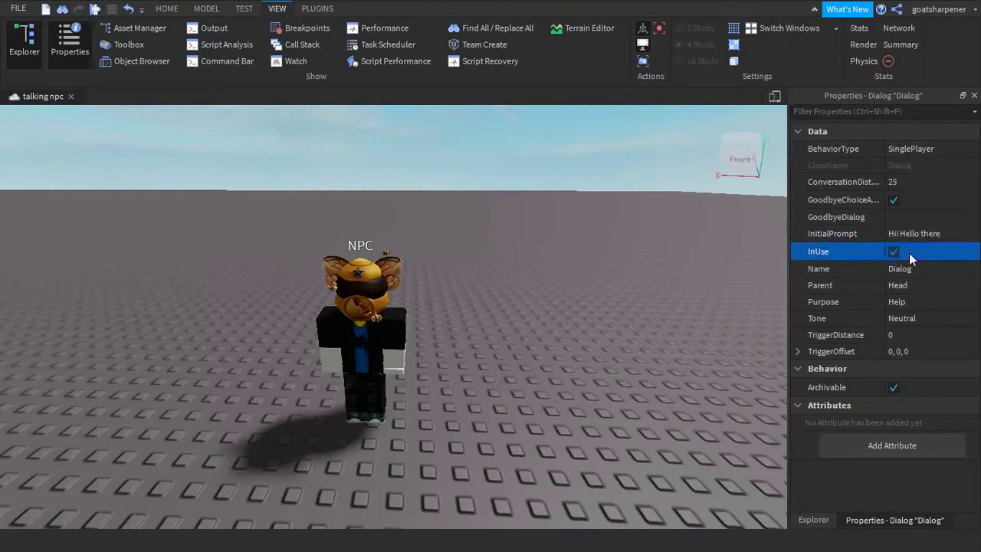
Set the Dialog's GoodbyeDialog to "Goodbye, hope to talk to you again!"
click(893, 218)
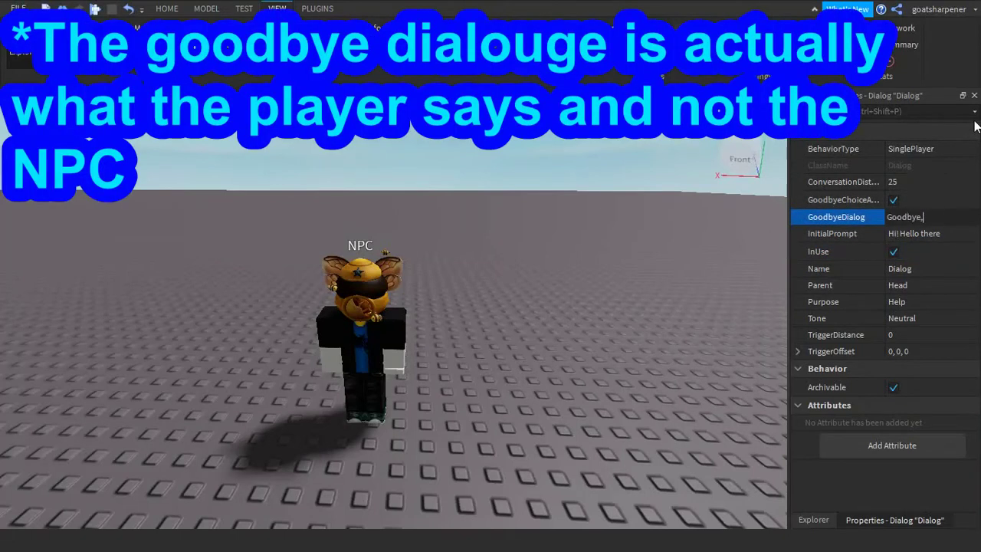
text(Goodbye, hope to t)
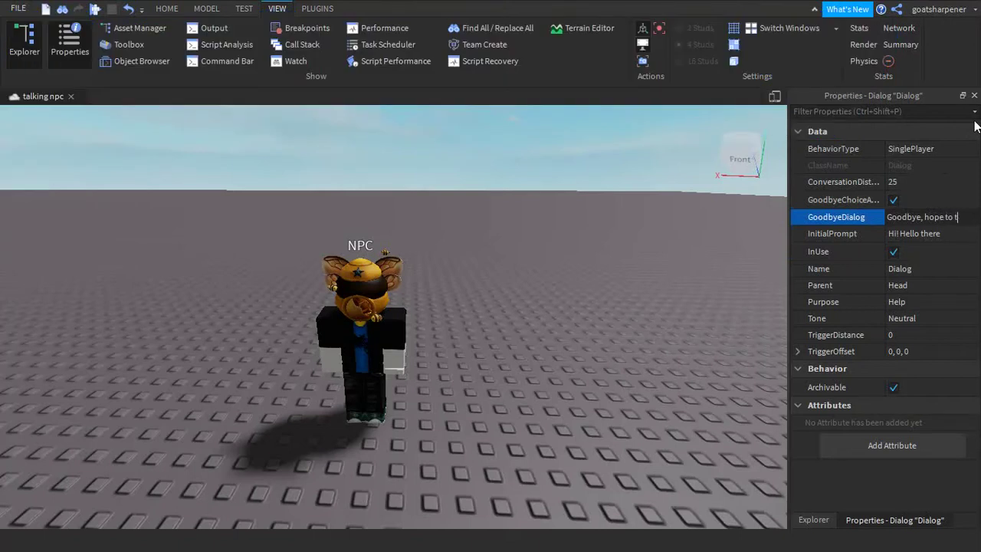
text(alk to you again!)
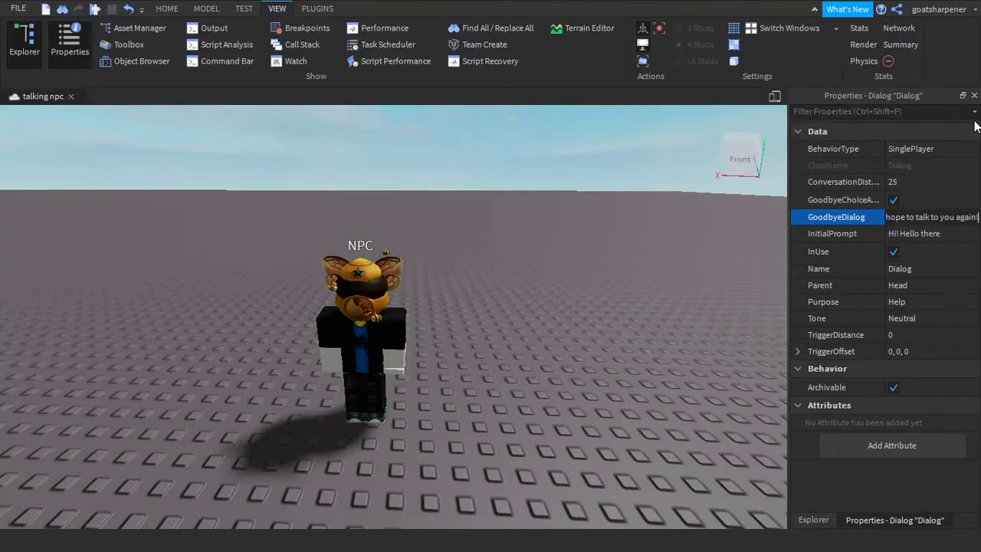
key(Return)
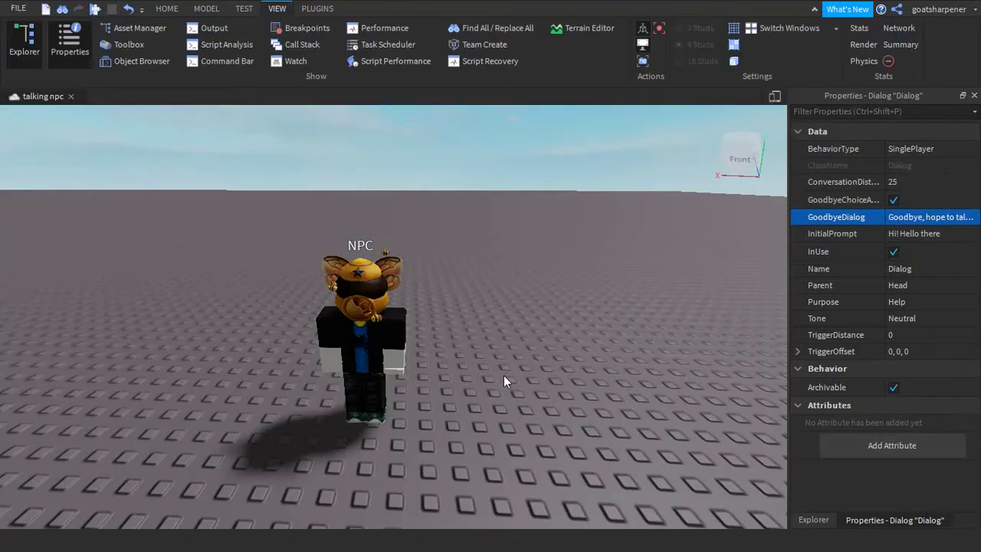
scroll(506, 373, up, 2)
Add a DialogChoice object inside the Dialog under the NPC's Head
click(812, 524)
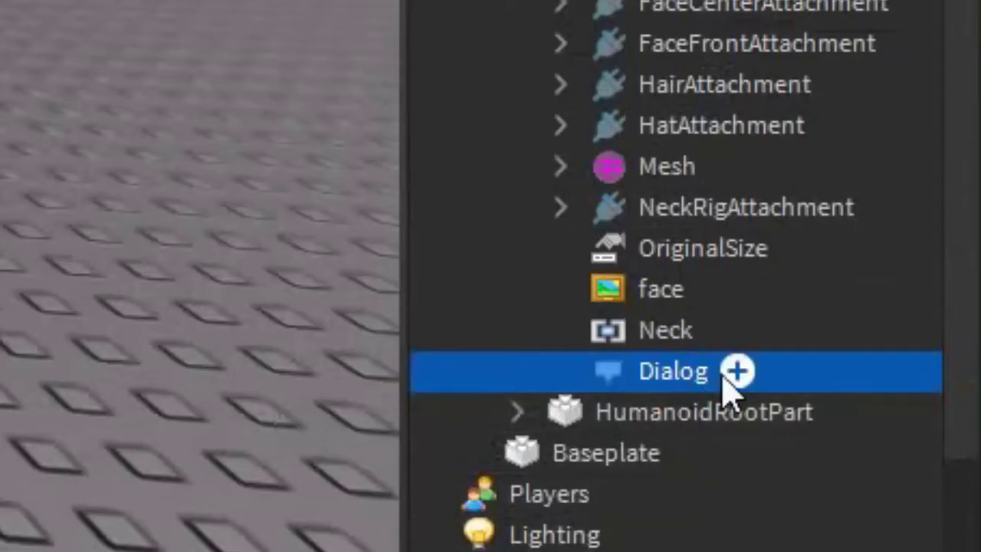
click(725, 372)
click(749, 370)
click(798, 367)
click(737, 372)
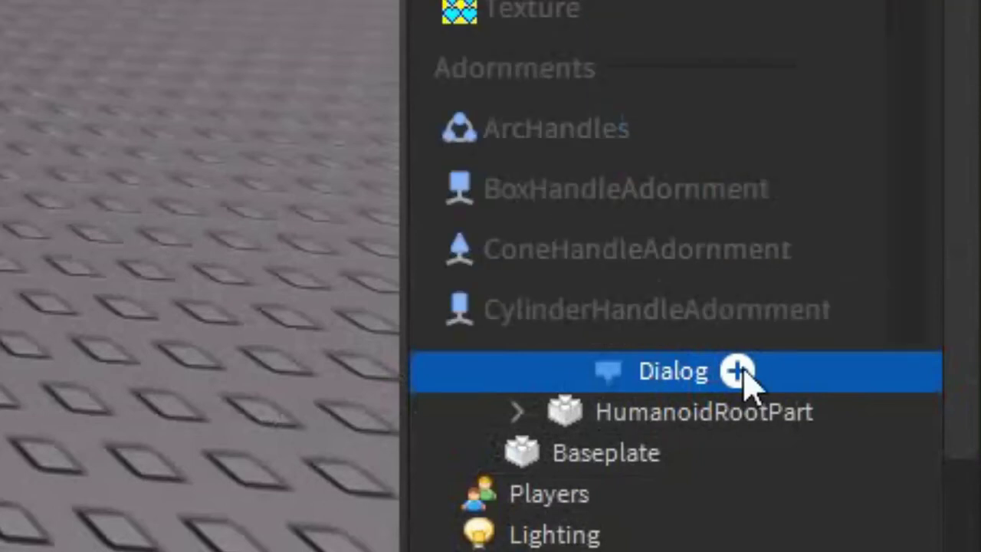
click(536, 3)
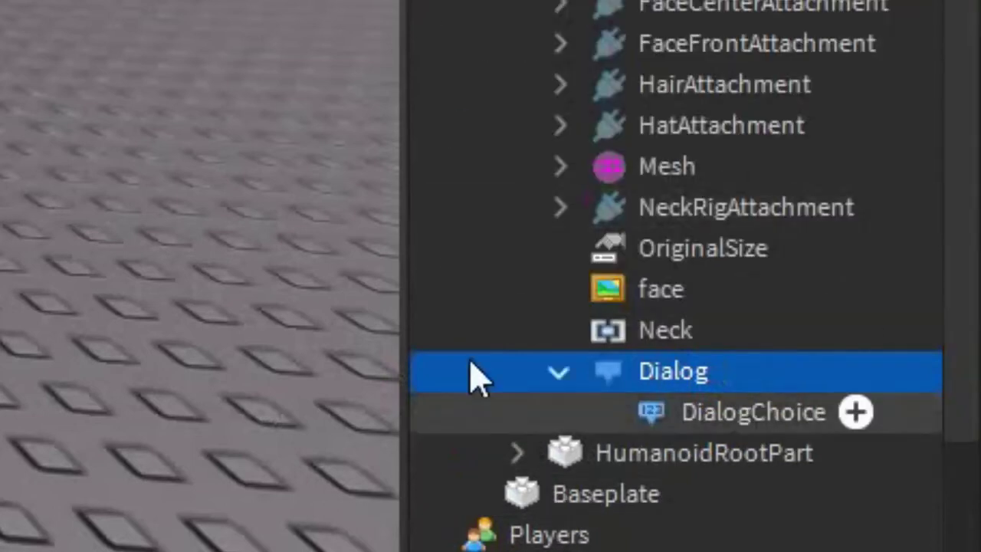
Set the DialogChoice's UserDialog to "Hello there! How much money is being donated to #TeamSeas this month?"
click(725, 414)
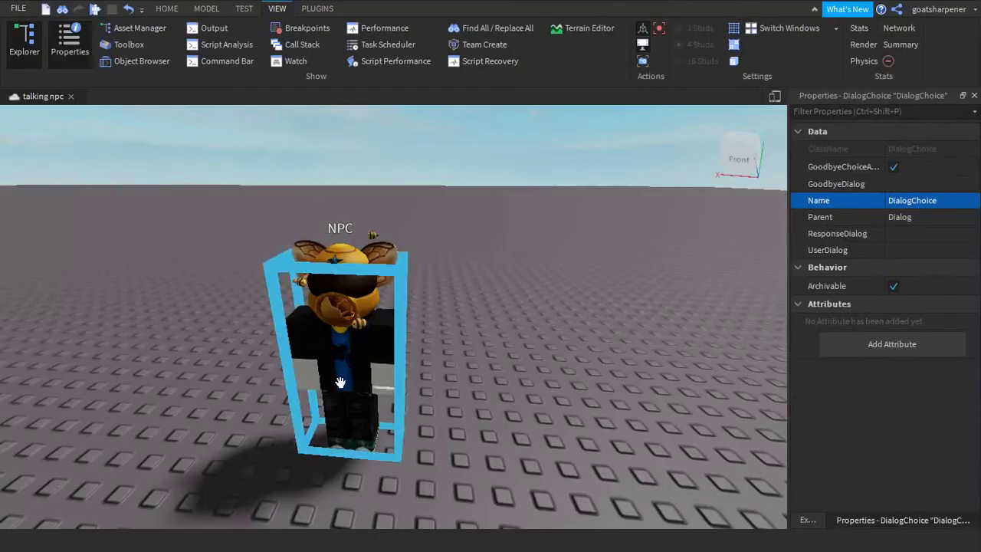
right_drag(502, 287, 500, 289)
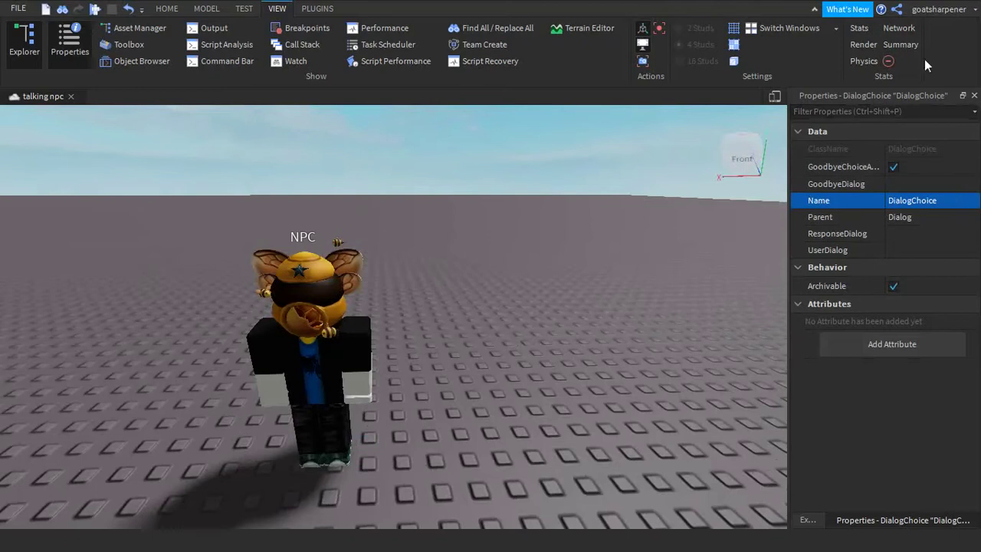
click(906, 256)
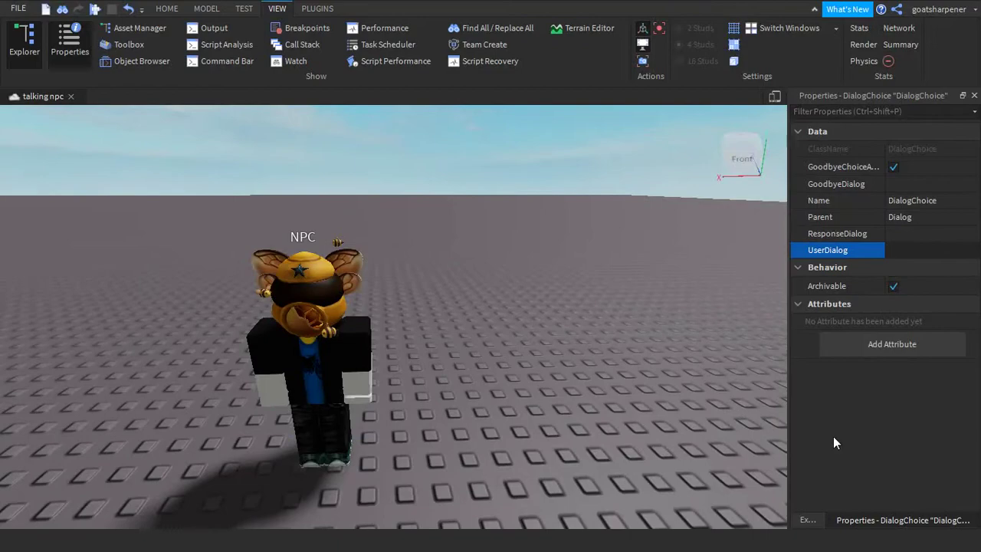
text(Hello there!)
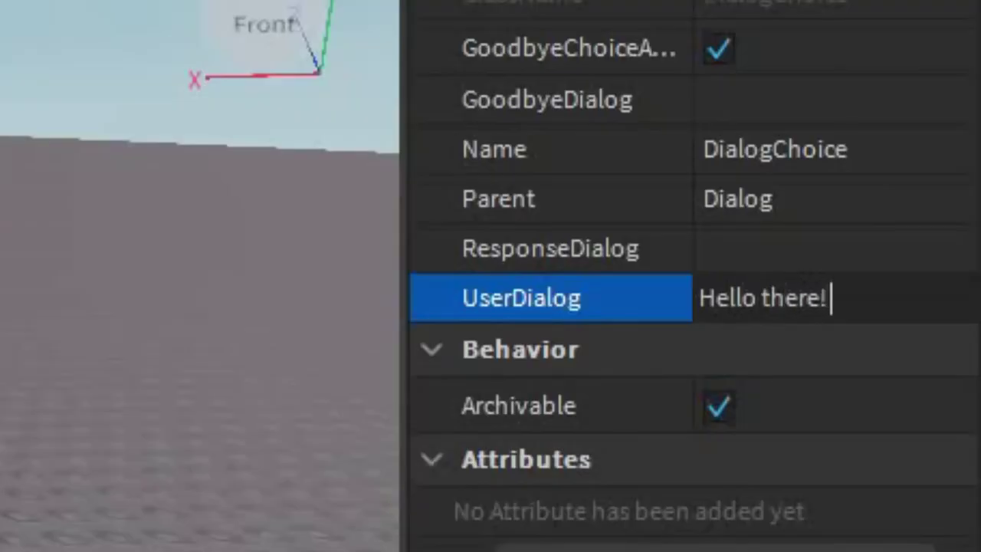
text( How much money)
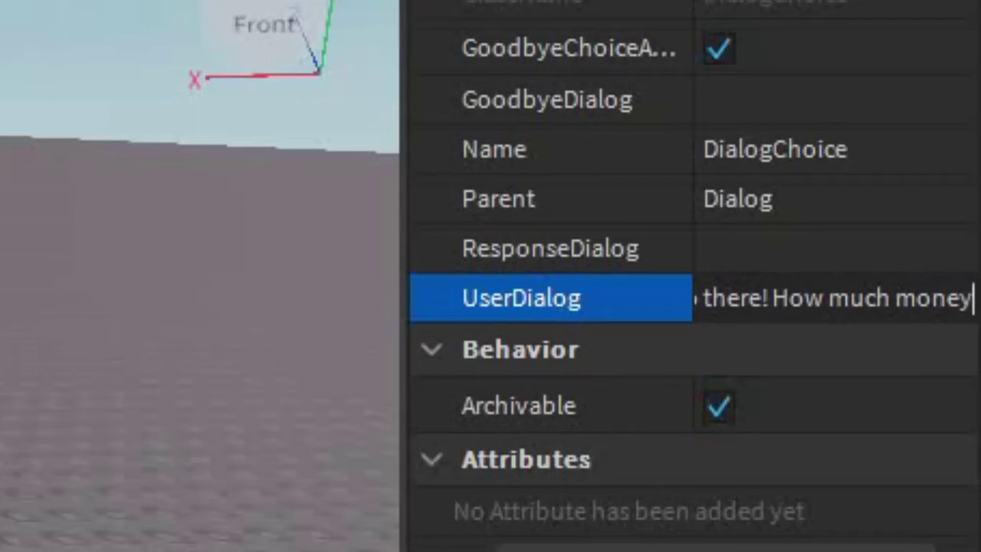
text( is being donat)
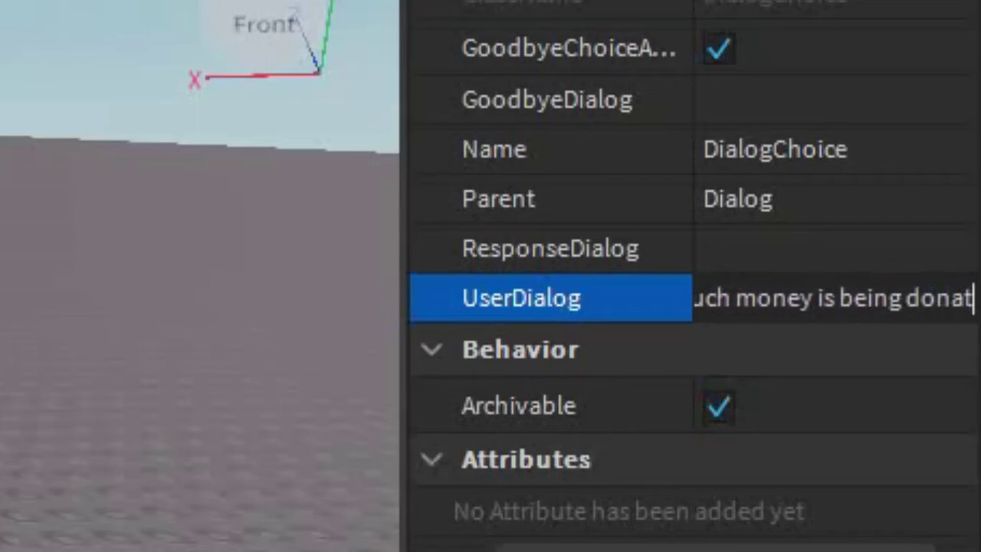
text(ed to #T)
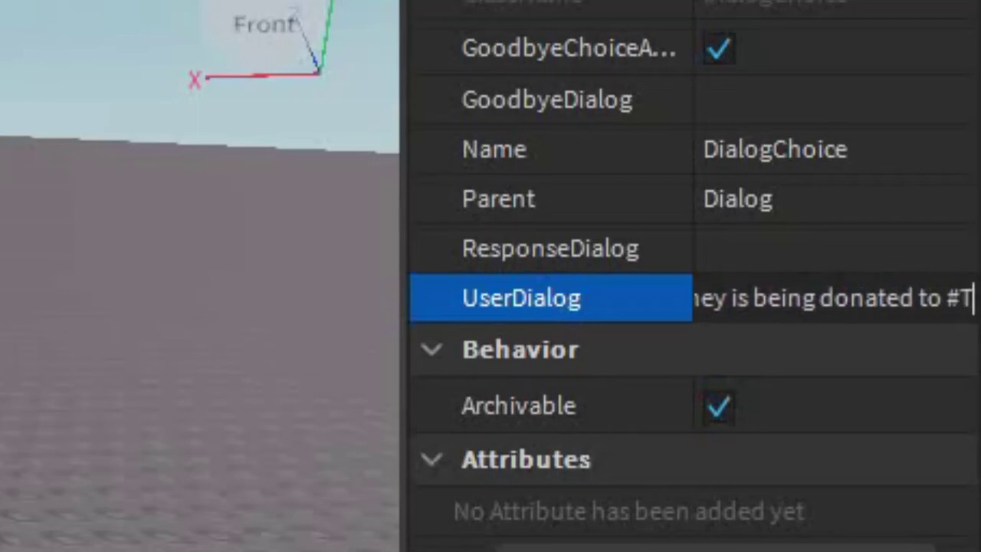
text(eamSeas)
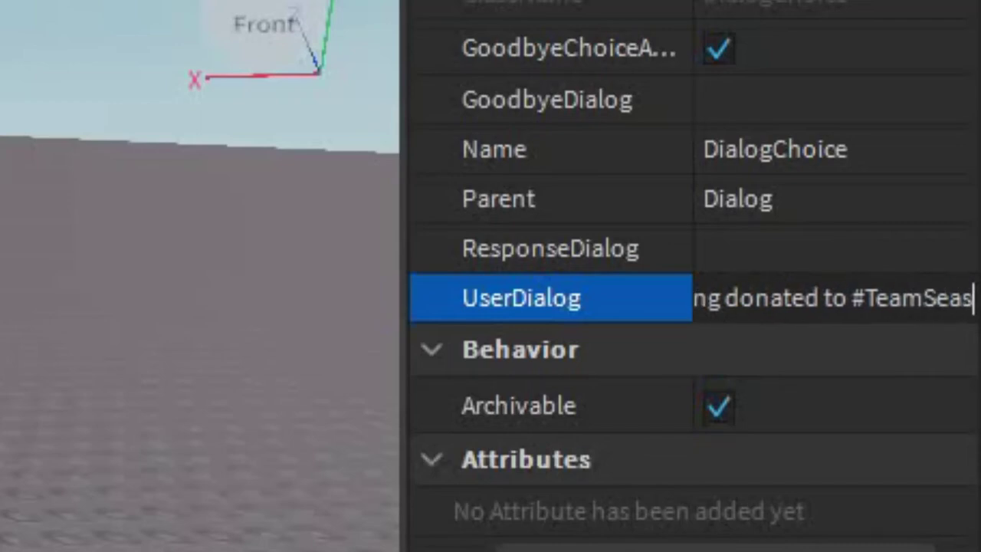
text( this month?>)
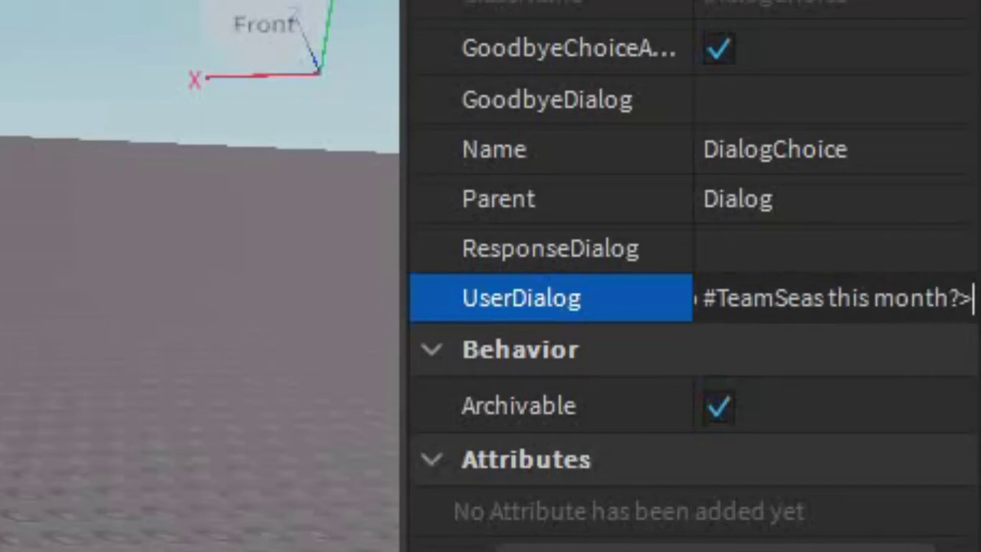
key(BackSpace)
key(Return)
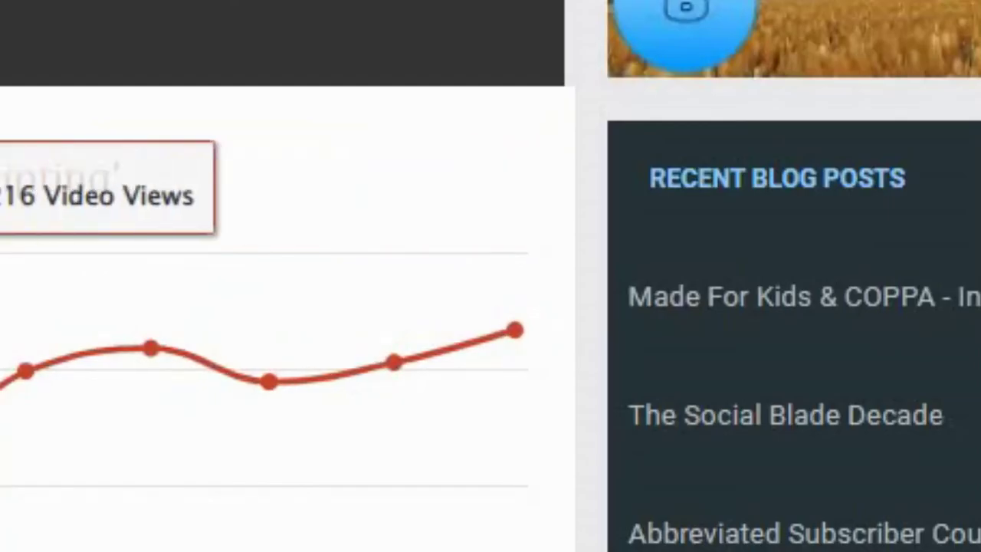
Set the DialogChoice's ResponseDialog to "$11.72" and its GoodbyeDialog to "Goodbye!"
mouse_move(498, 352)
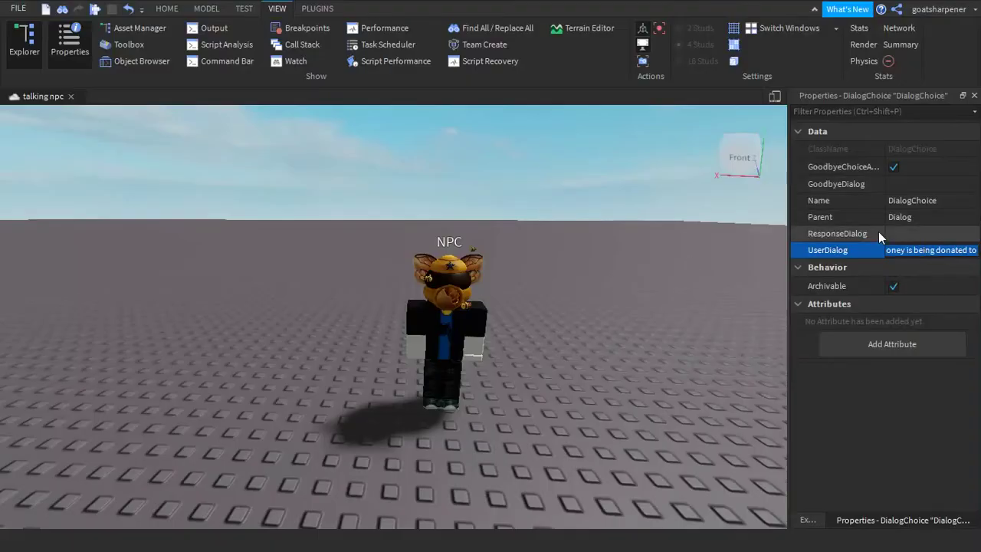
click(879, 233)
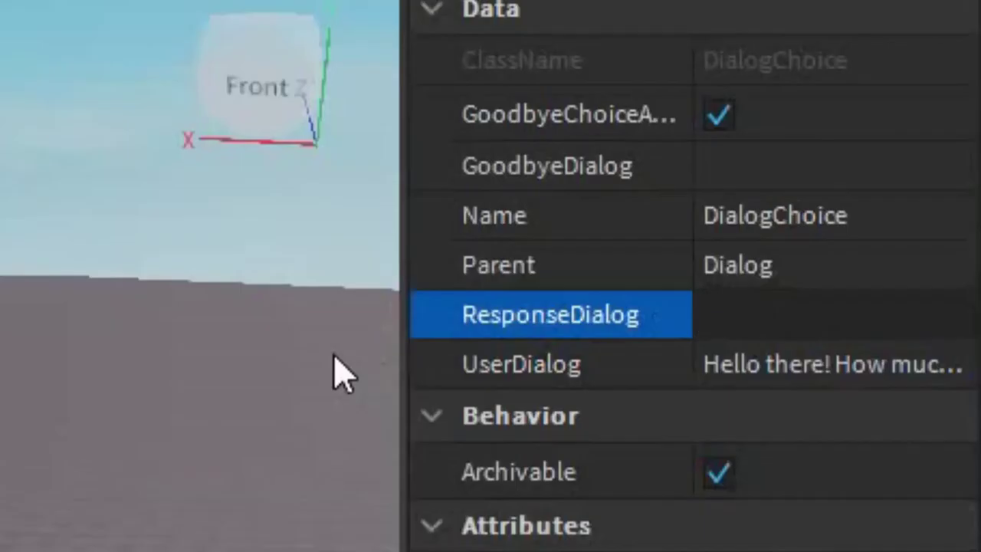
text($11.72)
key(Return)
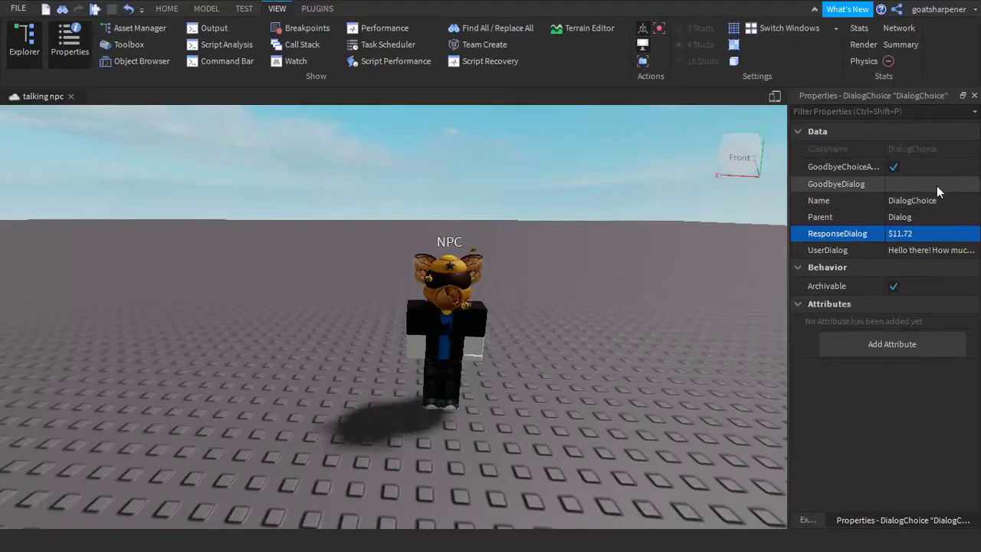
click(776, 170)
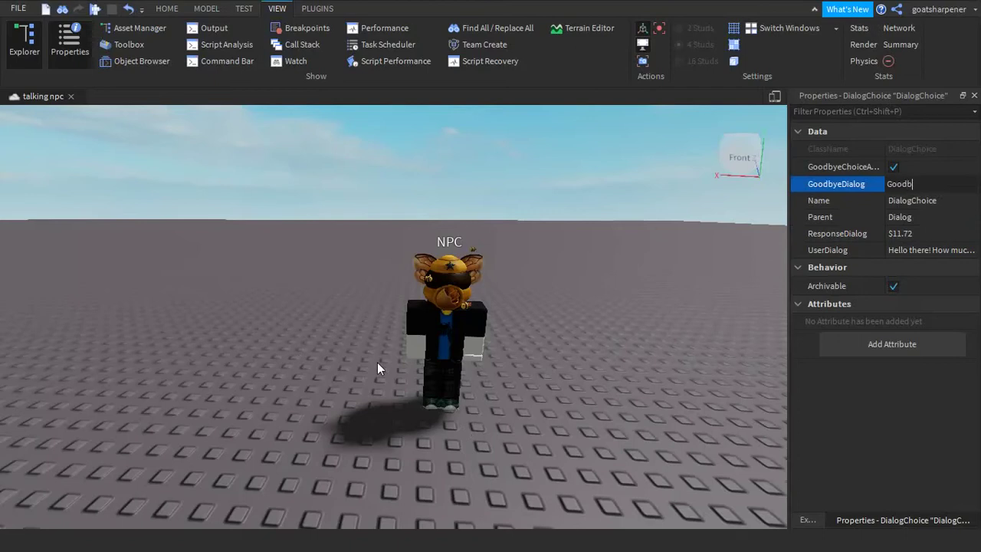
text(Goodbye!)
key(Return)
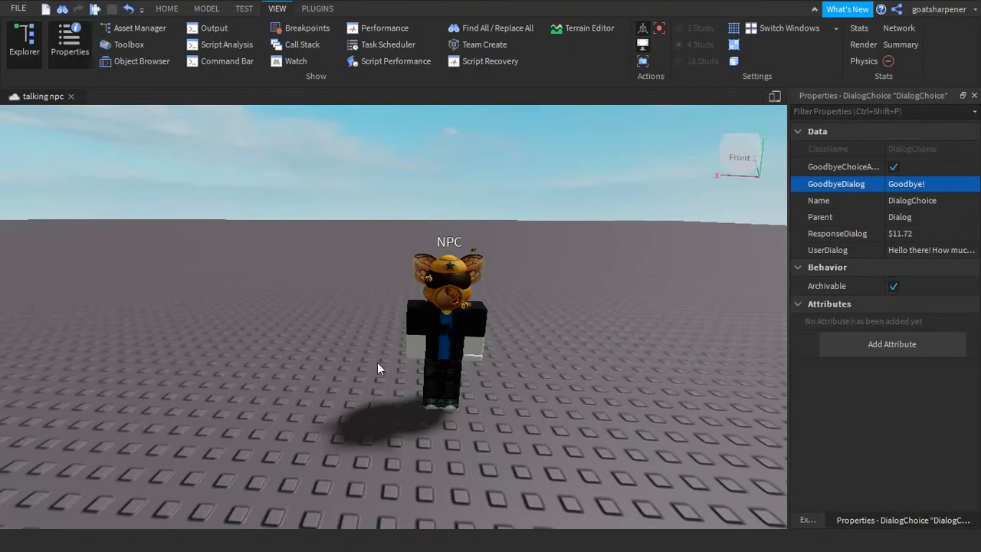
Add a second DialogChoice inside the Dialog and rename it DialogChoice2
click(826, 521)
click(897, 400)
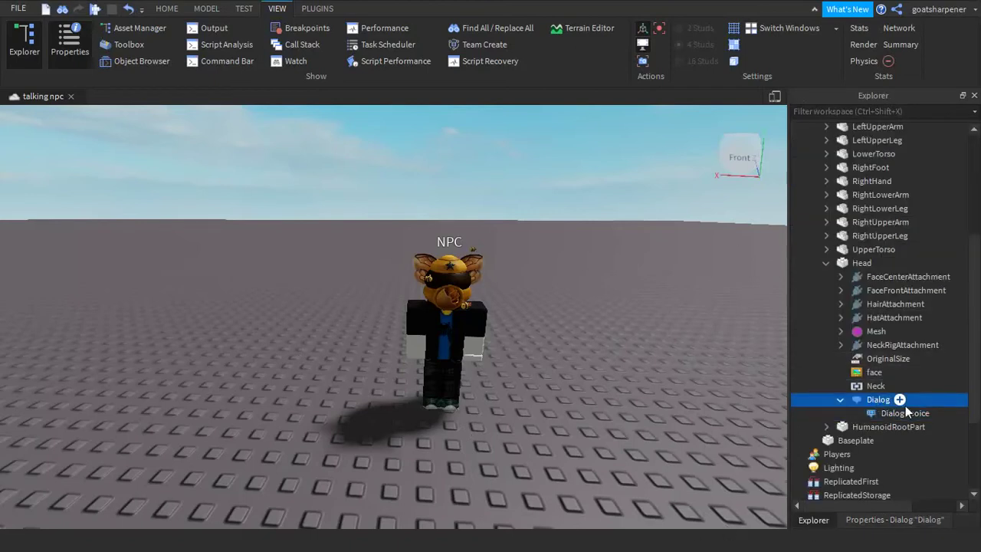
click(900, 400)
click(851, 117)
click(899, 429)
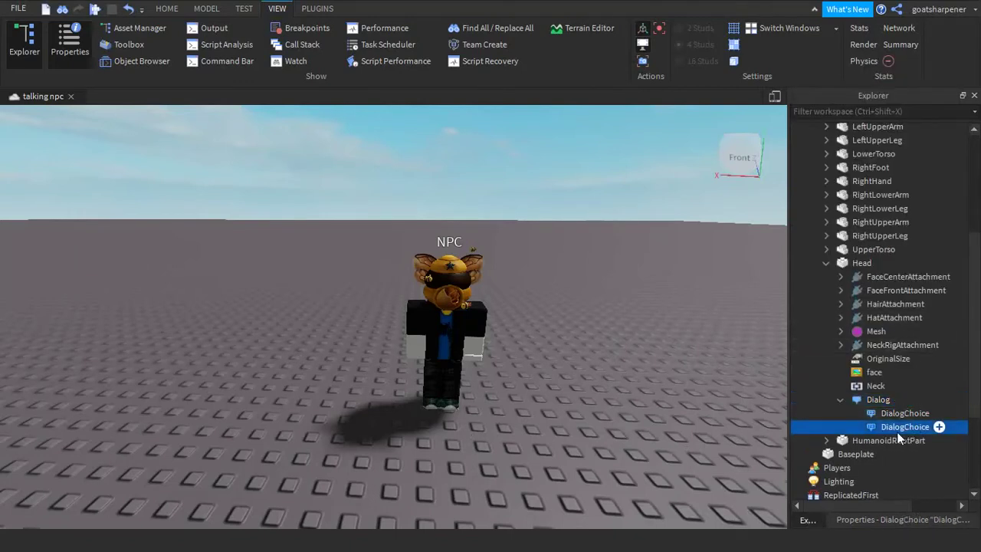
click(897, 427)
text(2)
key(Return)
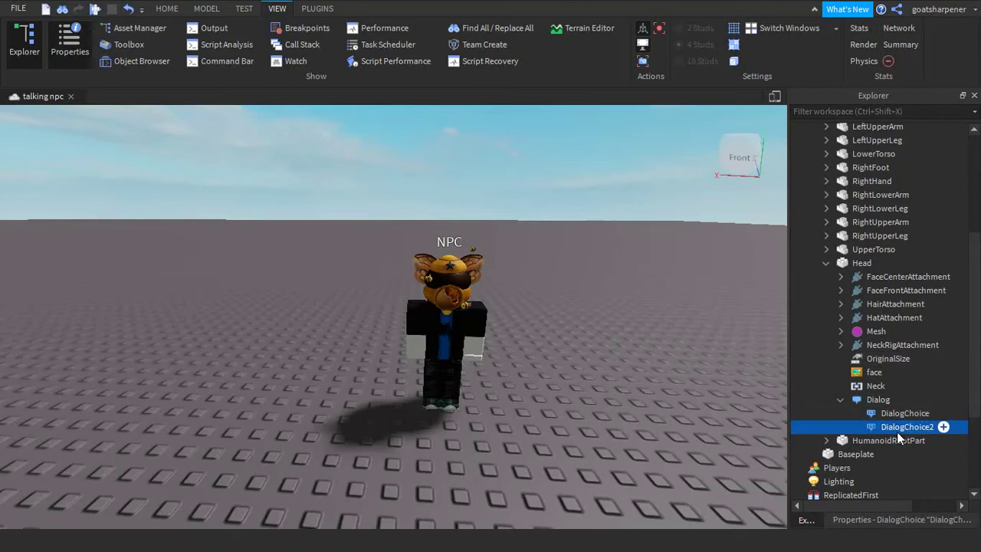
Set DialogChoice2's UserDialog to "Hello there, you look funny" and its ResponseDialog to "bruh"
click(916, 520)
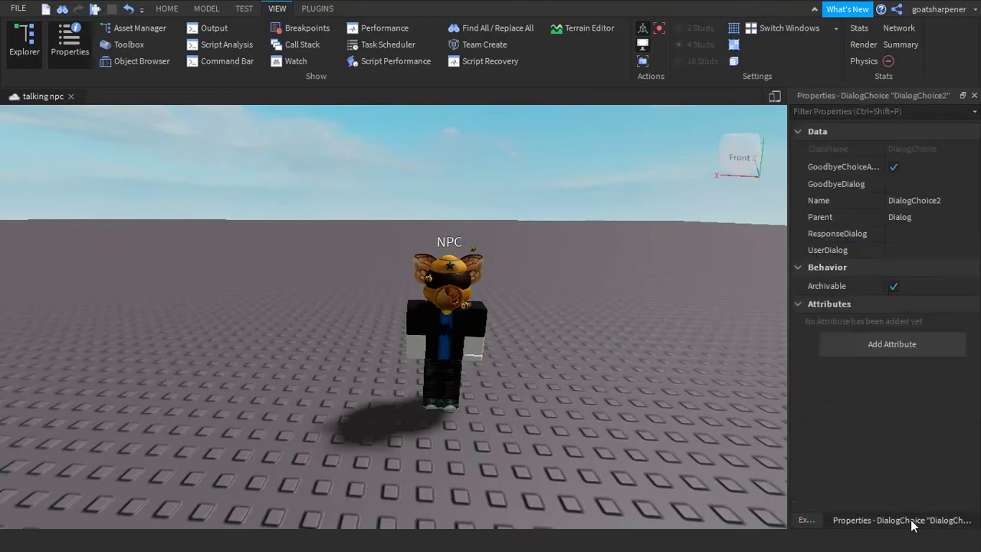
click(888, 249)
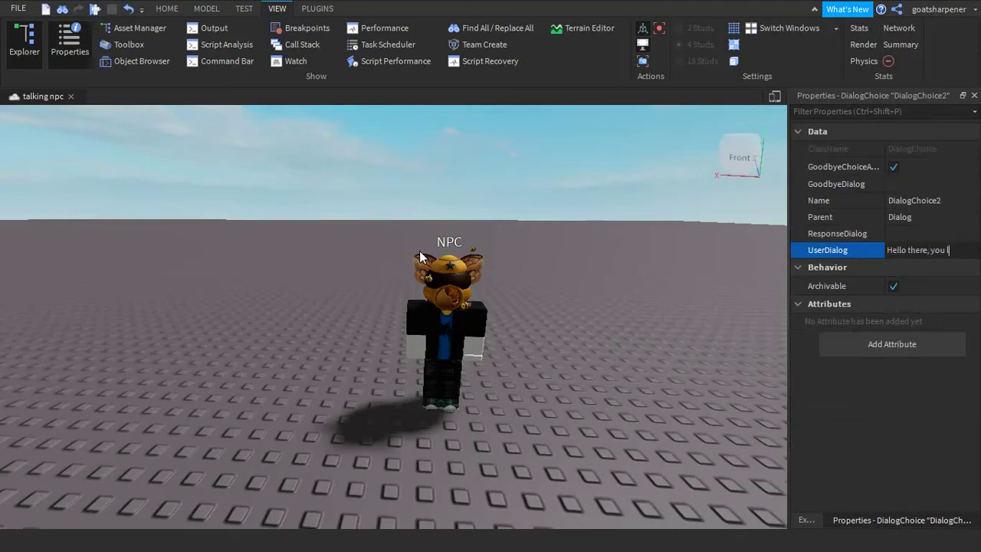
text(Hello there, you look funny)
key(Return)
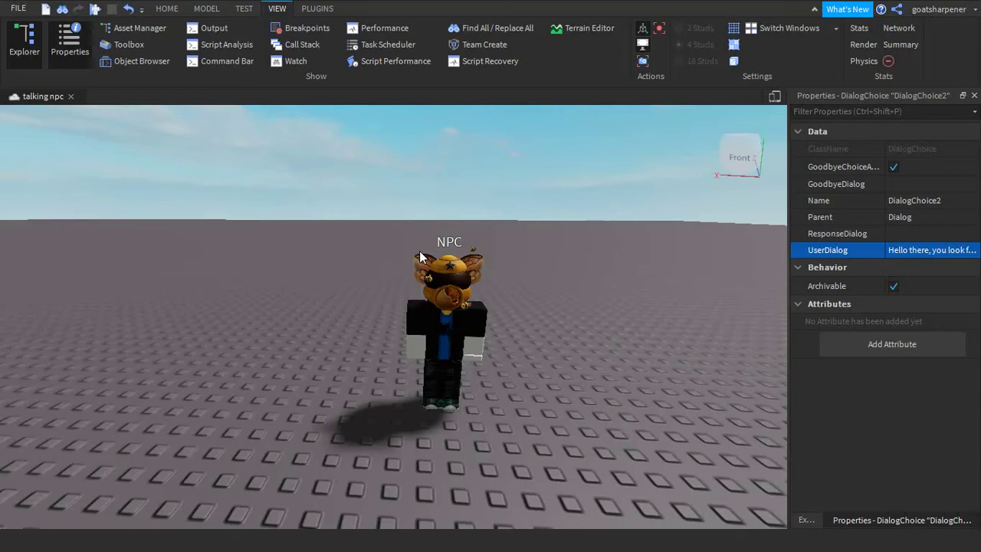
click(921, 232)
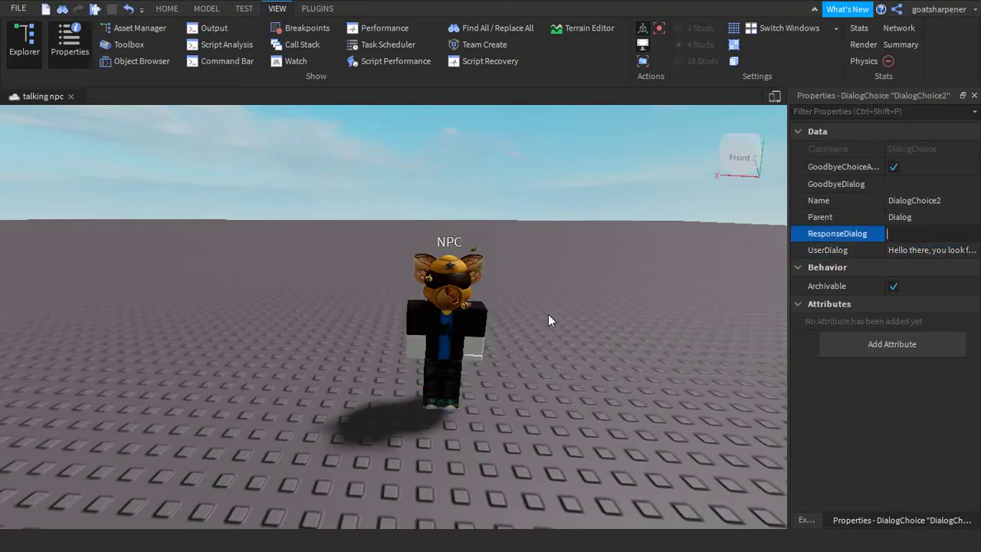
Set DialogChoice2's GoodbyeDialog to "Good bye!"
click(931, 187)
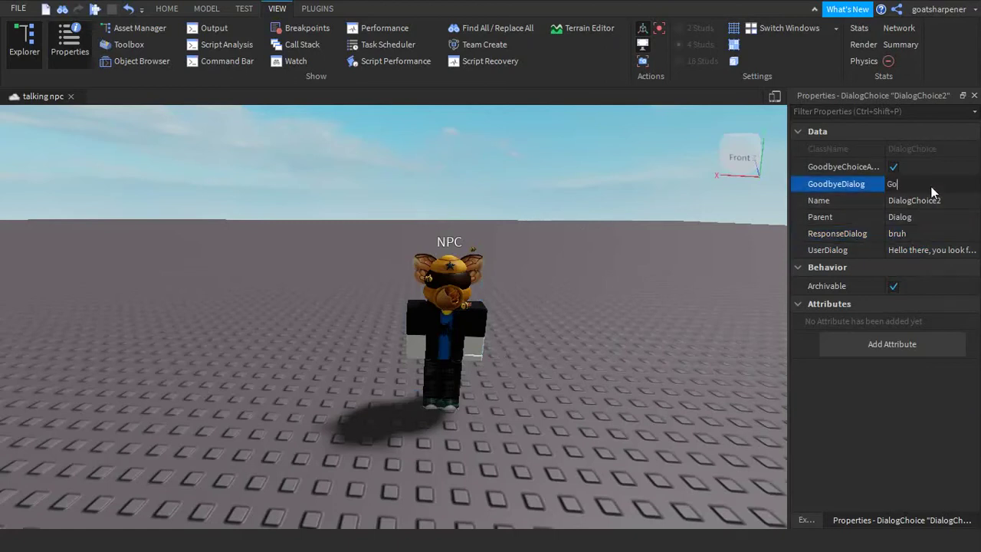
text(Good bye!)
key(Return)
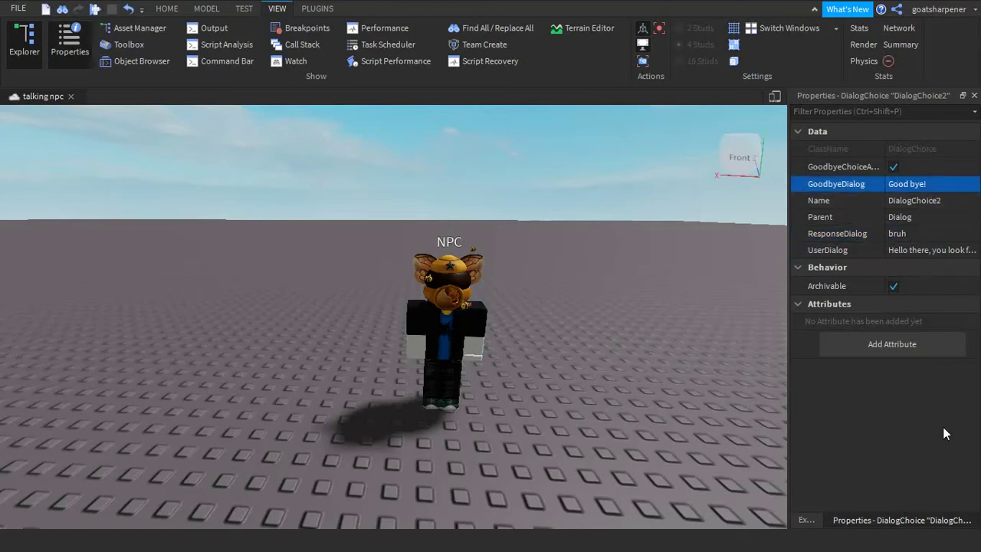
Try nesting another DialogChoice inside the first DialogChoice and delete the nested one again
click(808, 520)
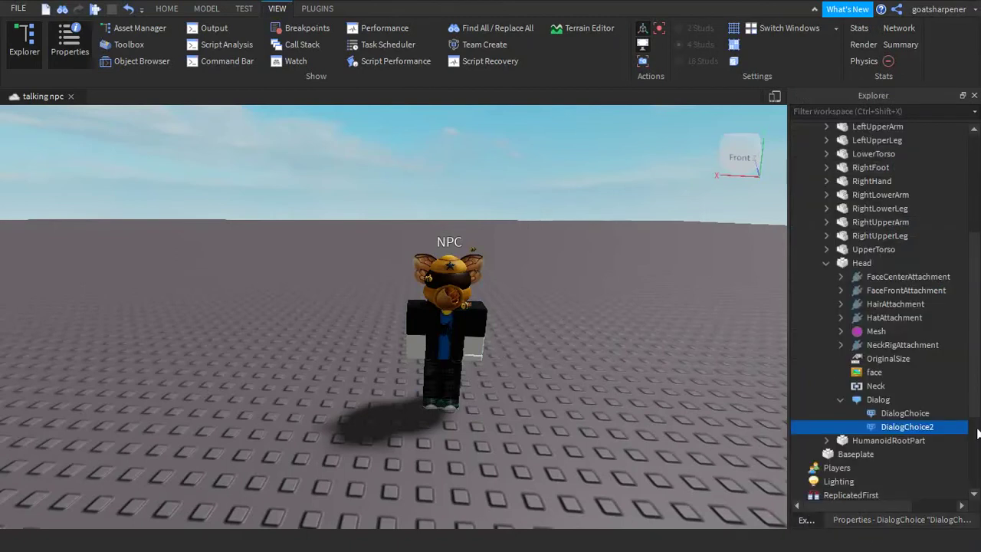
scroll(924, 416, down, 1)
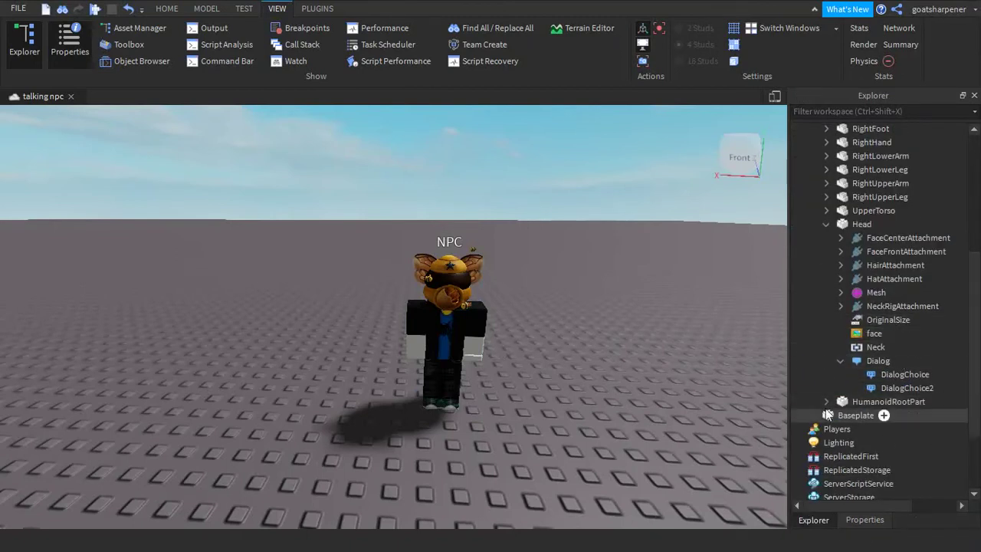
right_drag(532, 347, 597, 373)
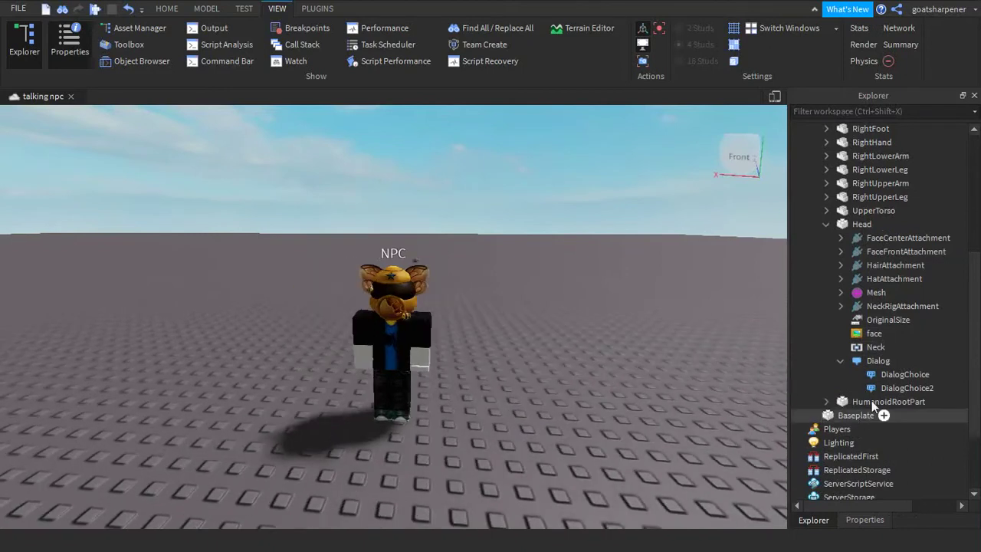
click(916, 375)
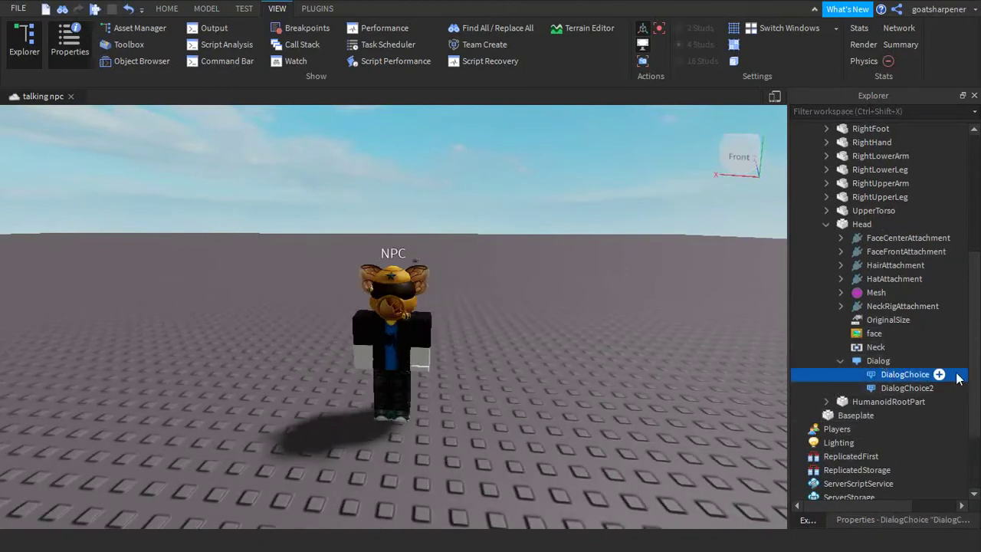
click(939, 374)
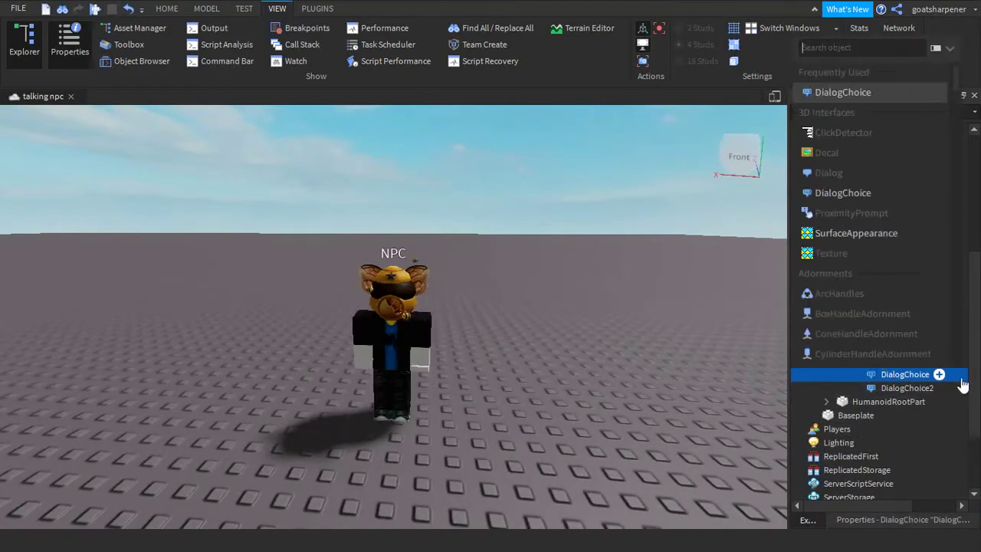
click(854, 96)
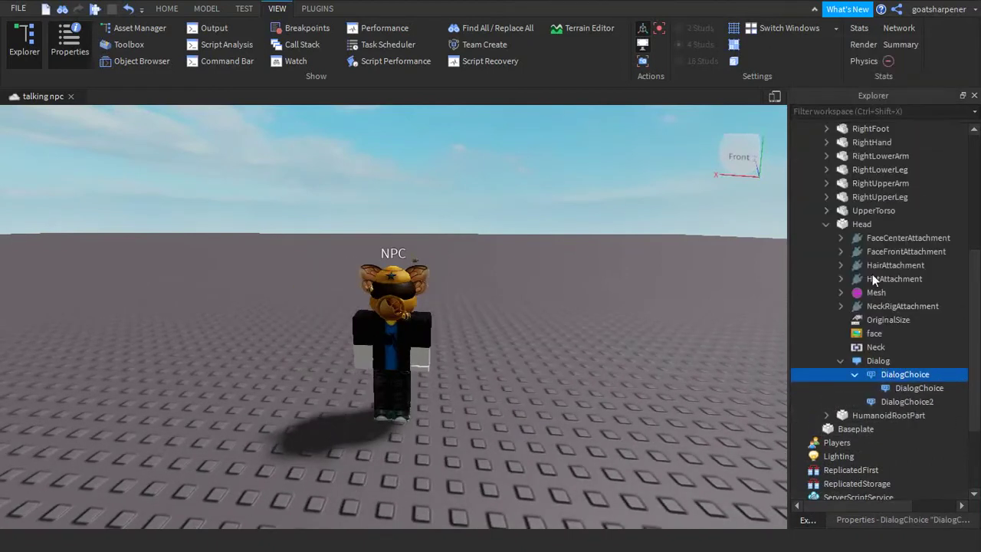
click(912, 388)
key(Delete)
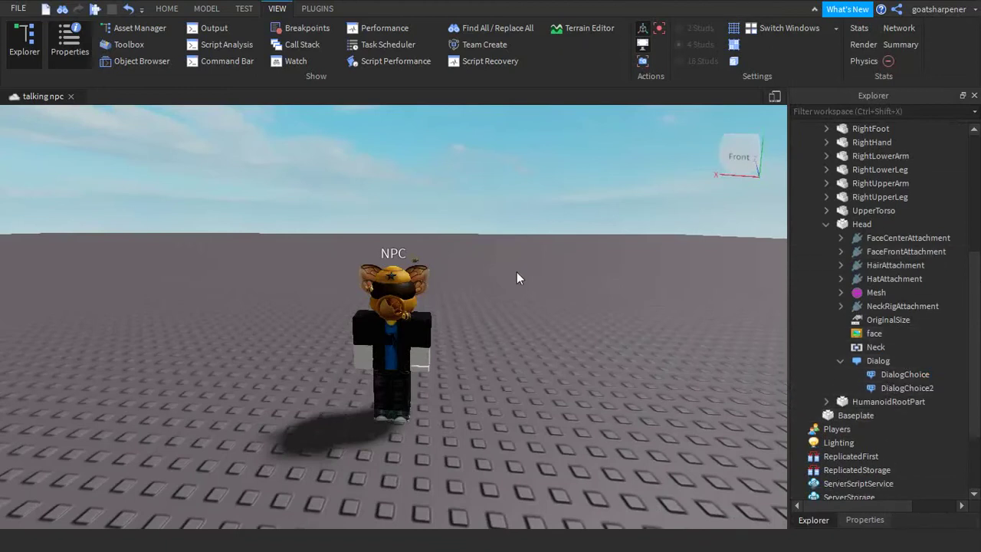
Start a playtest of the place and try to open the NPC's dialog from a distance
right_drag(516, 272, 530, 279)
scroll(530, 279, down, 6)
key(w)
key(s)
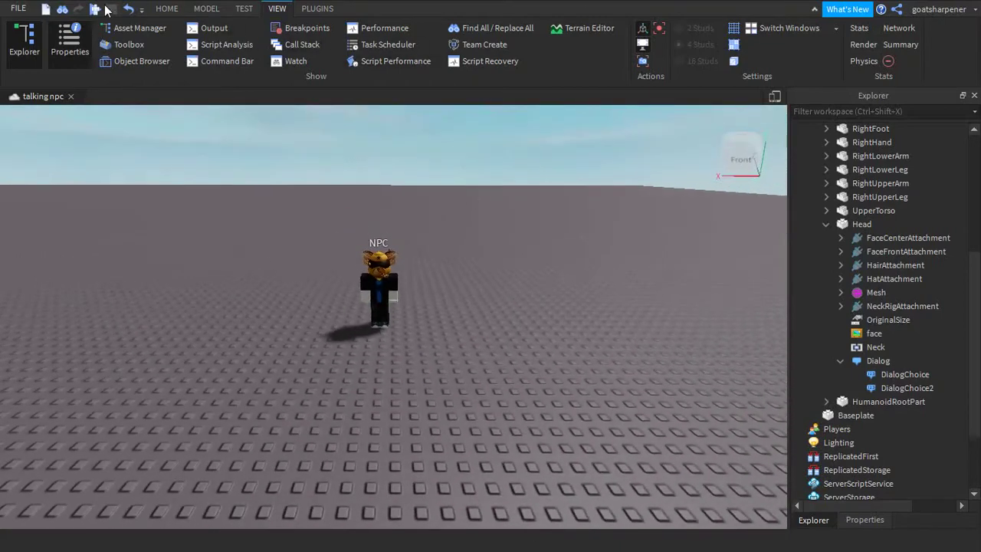
click(95, 9)
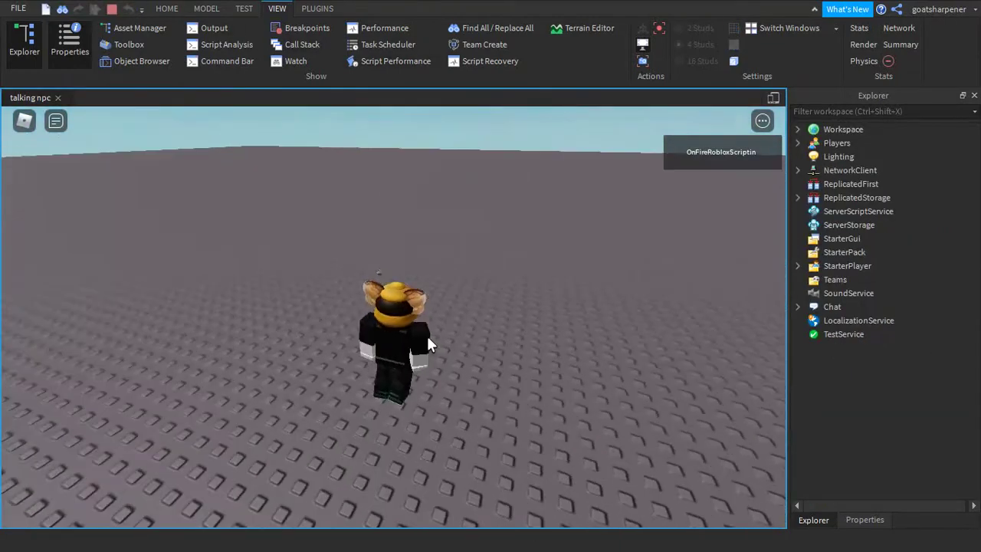
right_drag(428, 337, 428, 338)
key(w)
right_drag(658, 288, 658, 288)
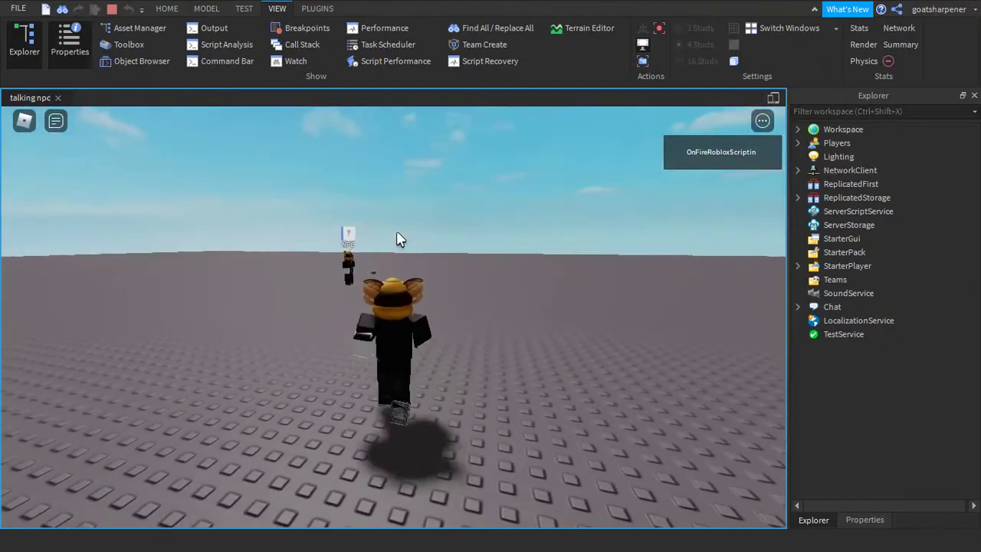
click(333, 239)
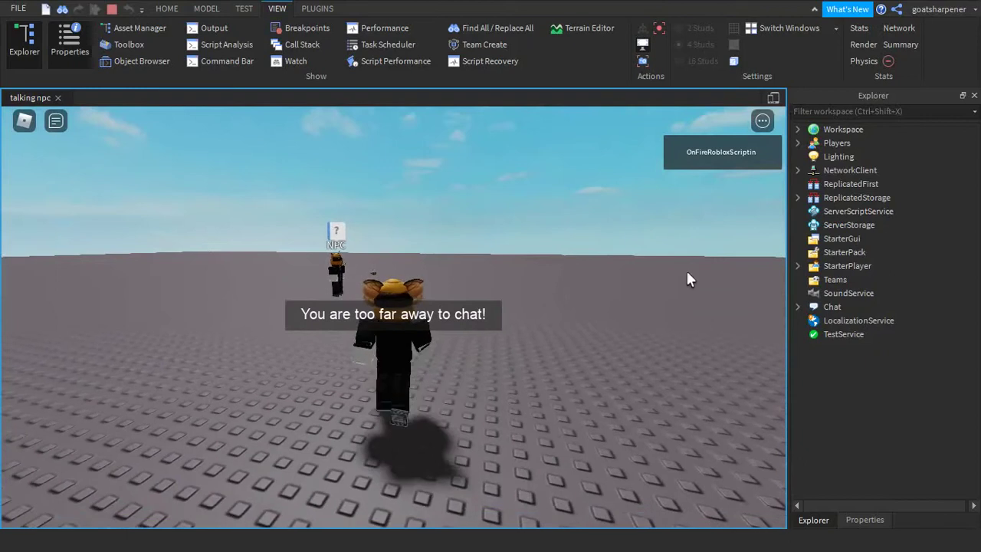
Walk the character up close to the NPC and open its dialog
right_drag(586, 256, 586, 256)
right_drag(608, 217, 608, 218)
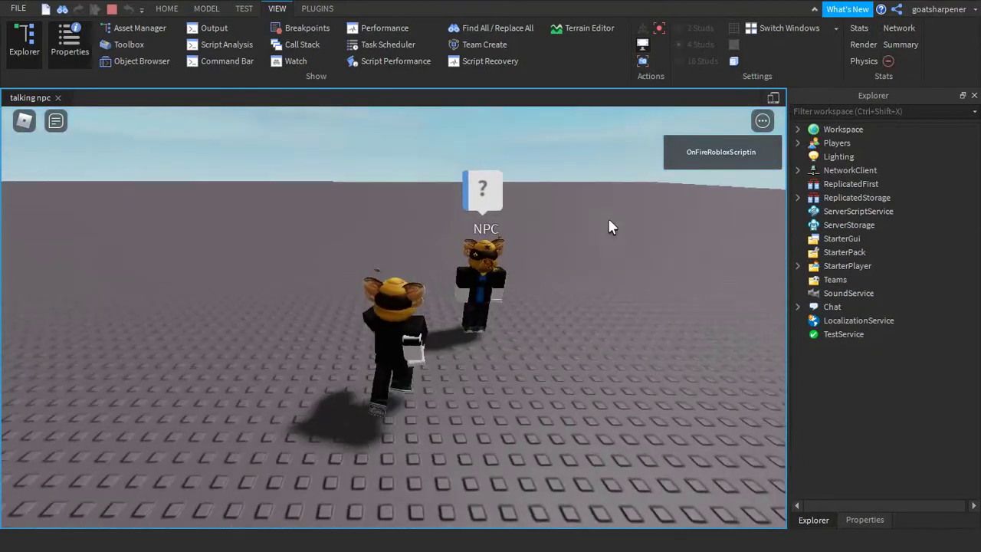
click(460, 184)
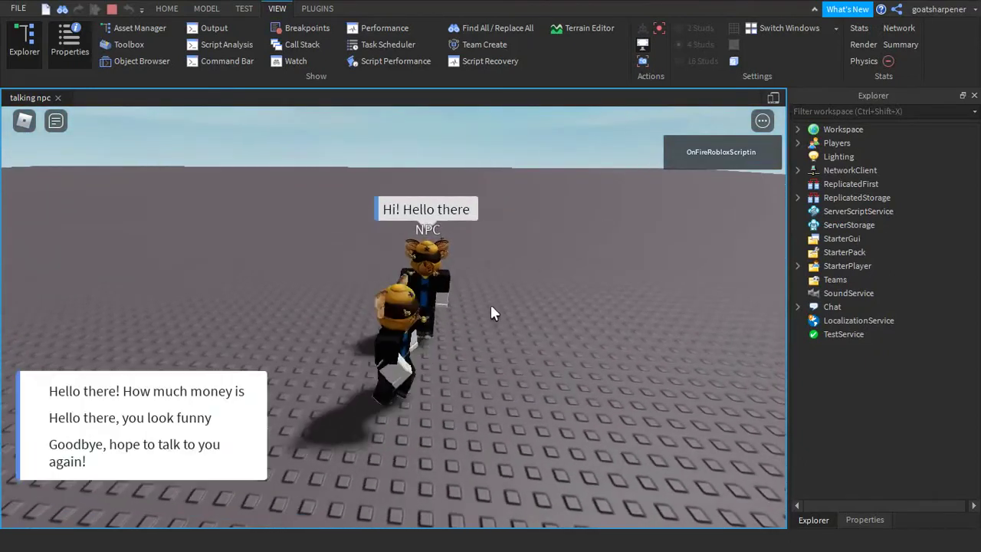
Stay near the NPC and test the dialog choice beginning "Hello there! How much money is"
key(a)
key(d)
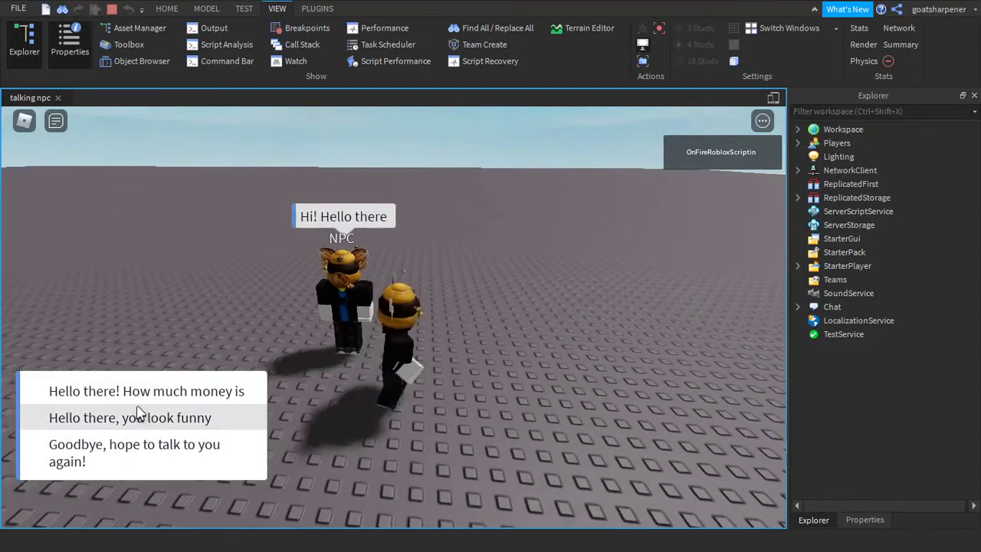
key(d)
key(s)
key(w)
key(a)
key(s)
key(d)
key(w)
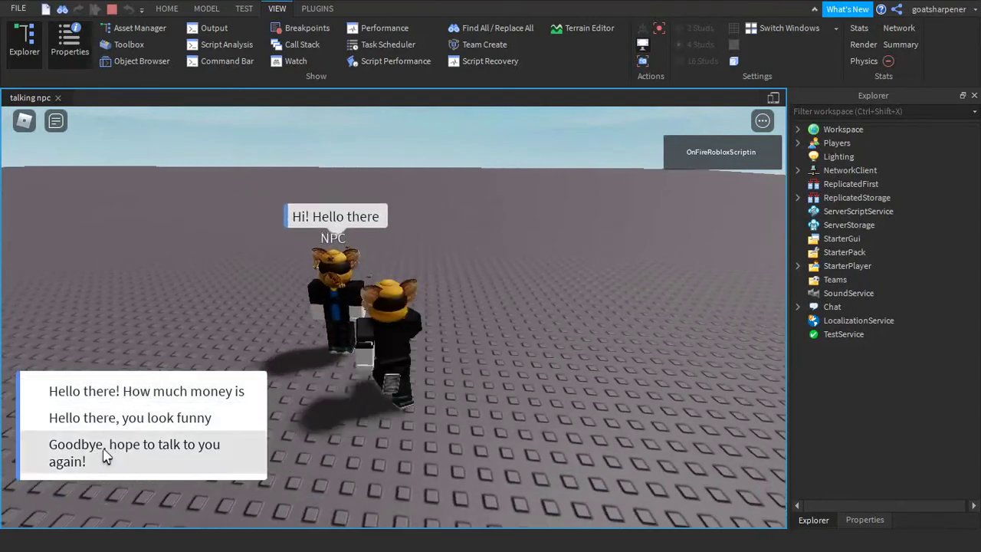
key(a)
key(s)
key(d)
key(w)
key(a)
key(s)
key(d)
key(w)
click(162, 399)
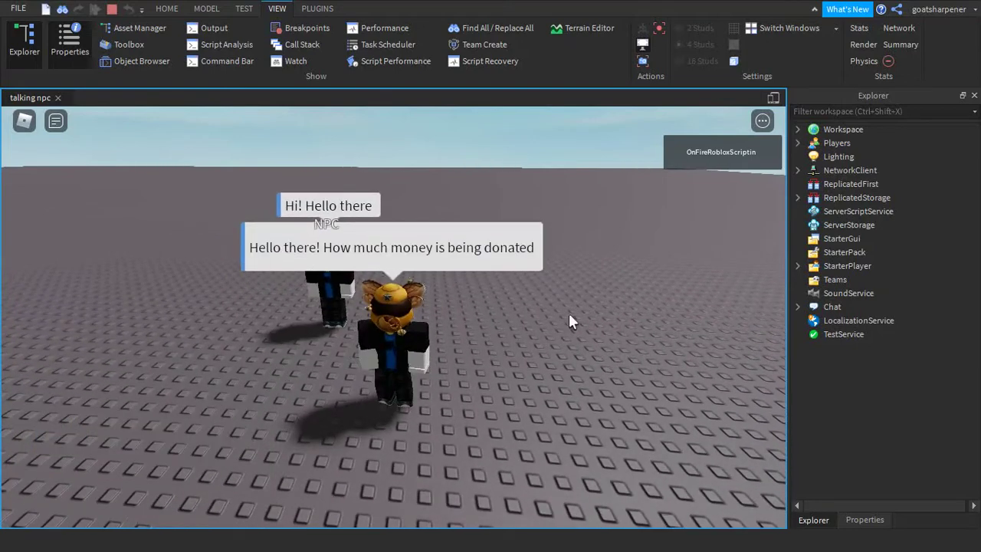
Return to the NPC, reopen its dialog and test the choice "Hello there, you look funny"
right_drag(431, 367, 431, 367)
key(s)
key(a)
key(w)
key(w)
right_drag(536, 331, 528, 261)
key(w)
right_drag(463, 333, 463, 332)
key(w)
click(443, 153)
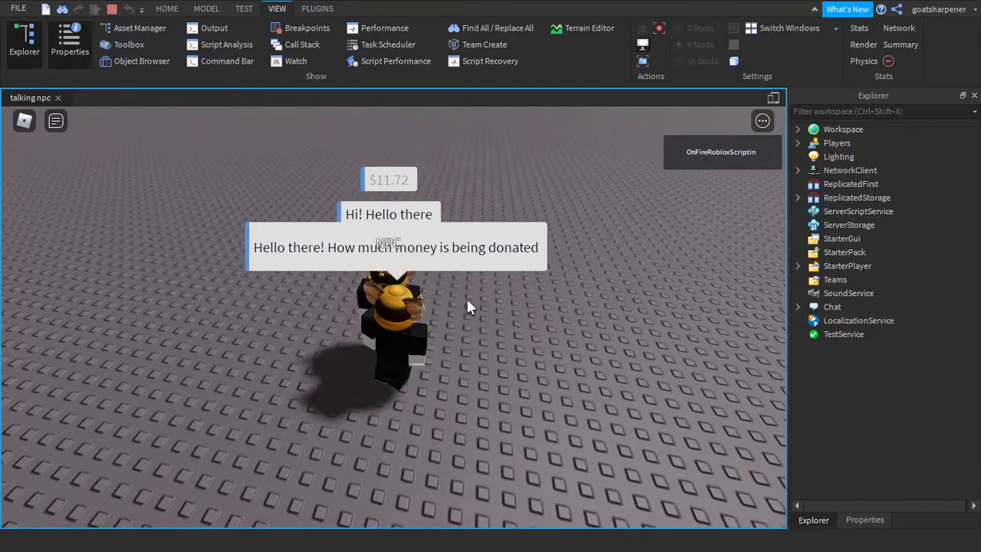
click(129, 423)
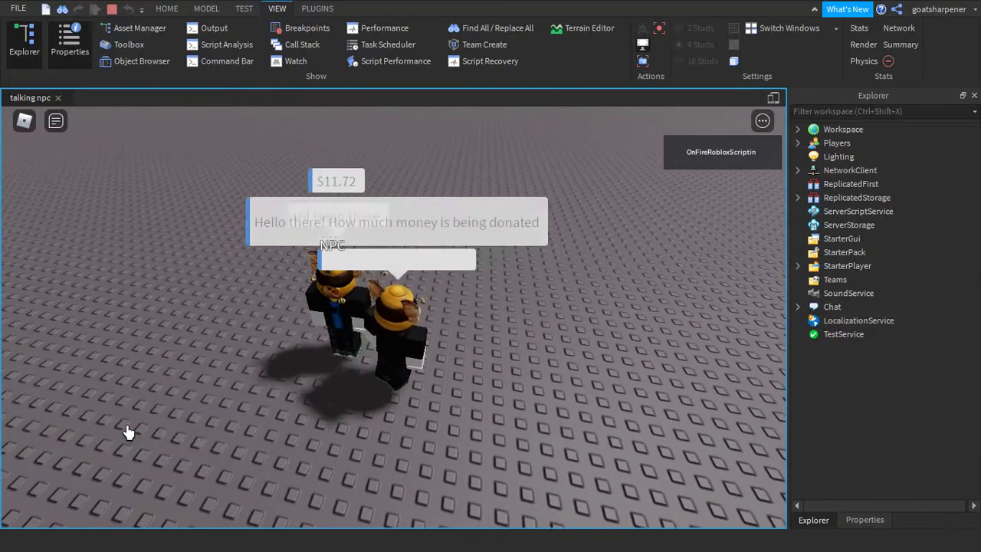
Reopen the NPC's dialog and test the farewell choice "Goodbye, hope to talk to you again!"
right_drag(453, 350, 453, 350)
key(d)
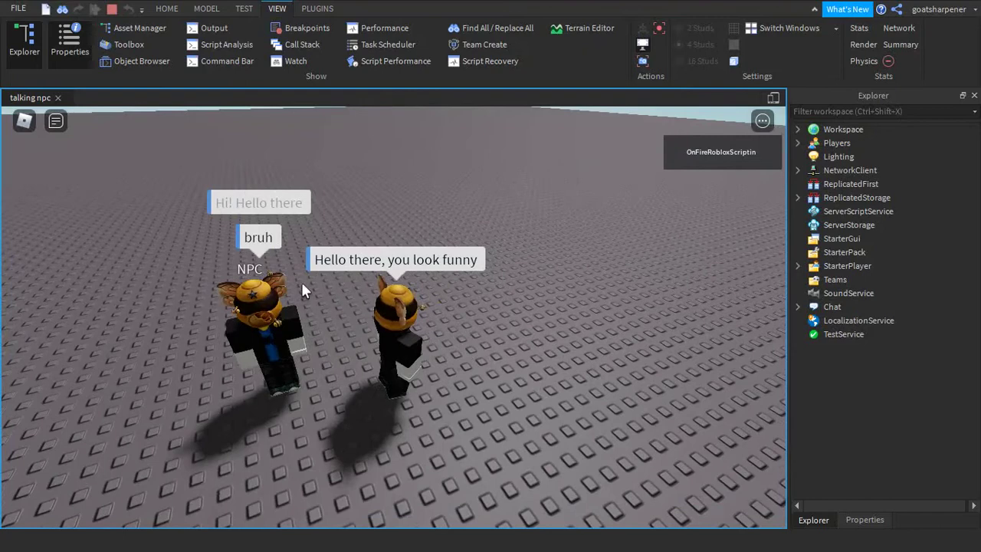
right_drag(495, 260, 495, 259)
key(a)
key(s)
key(w)
key(a)
key(d)
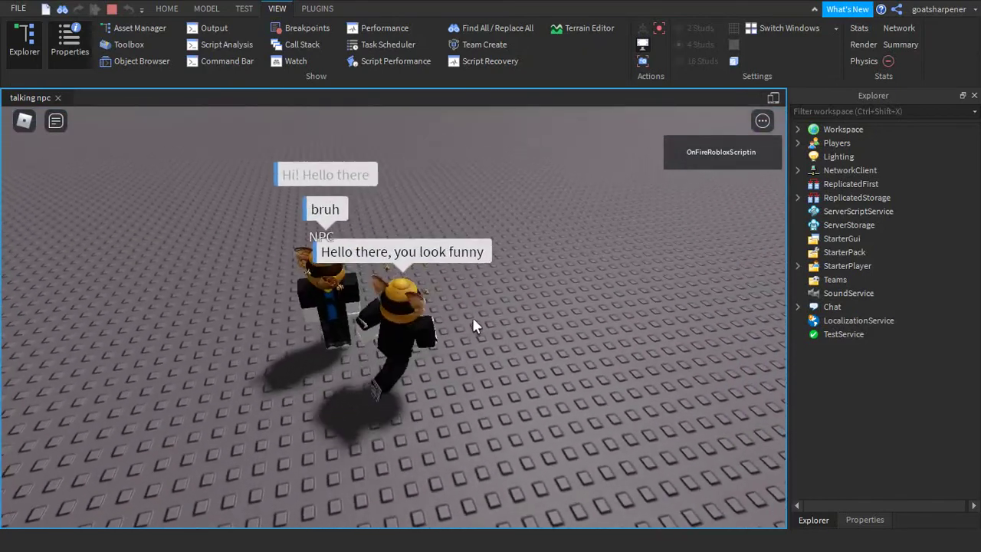
key(s)
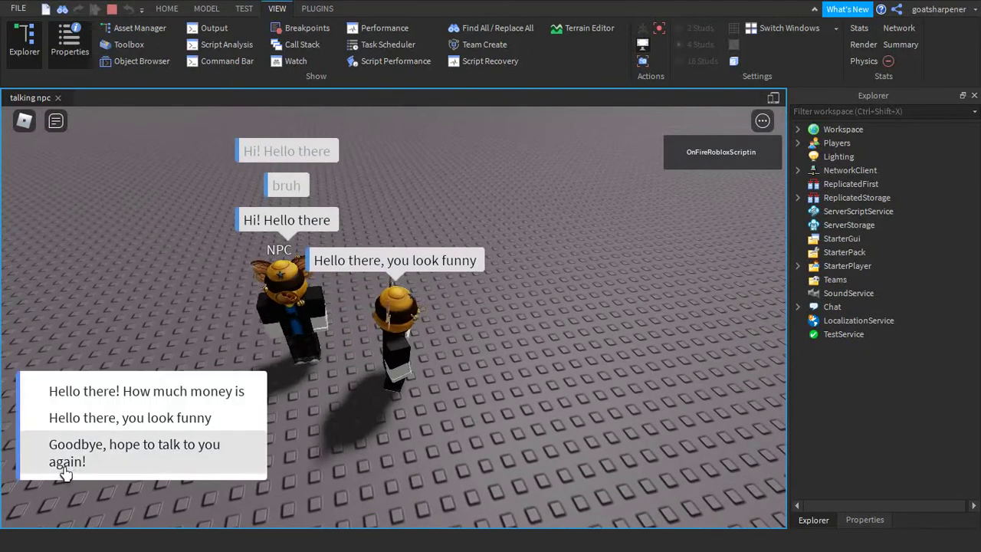
click(53, 468)
key(s)
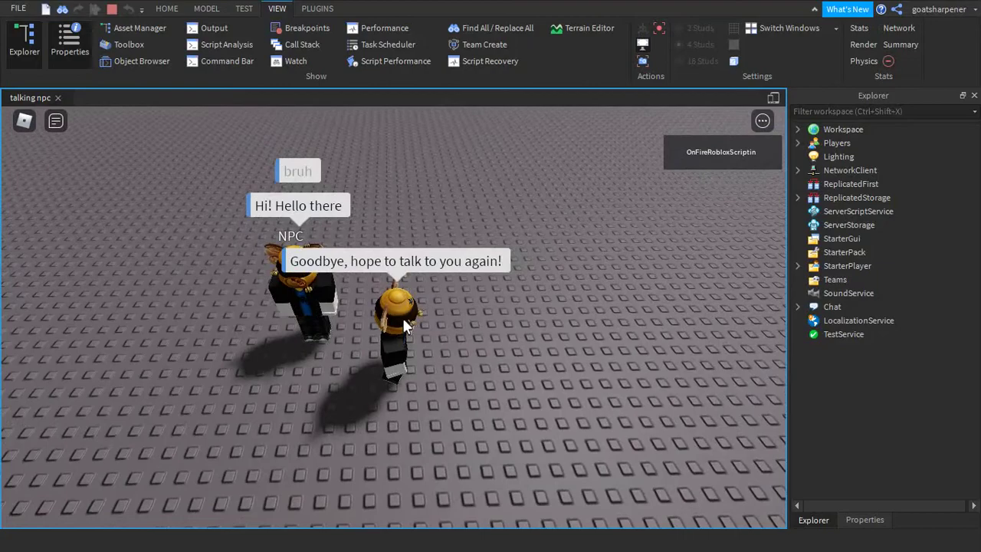
key(a)
key(s)
right_drag(500, 230, 359, 329)
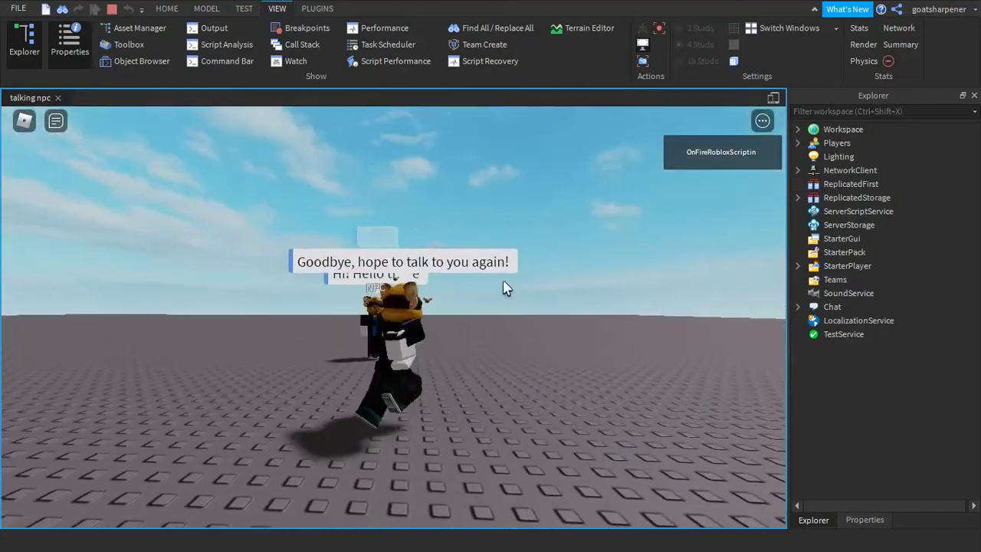
right_drag(502, 282, 532, 263)
key(w)
key(s)
key(space)
key(w)
key(s)
right_drag(577, 317, 577, 316)
key(s)
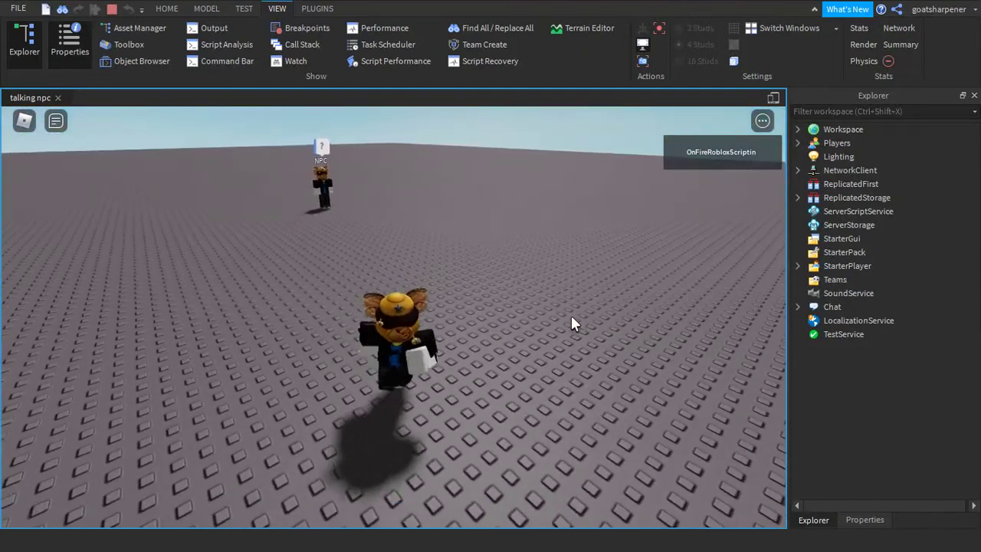
key(s)
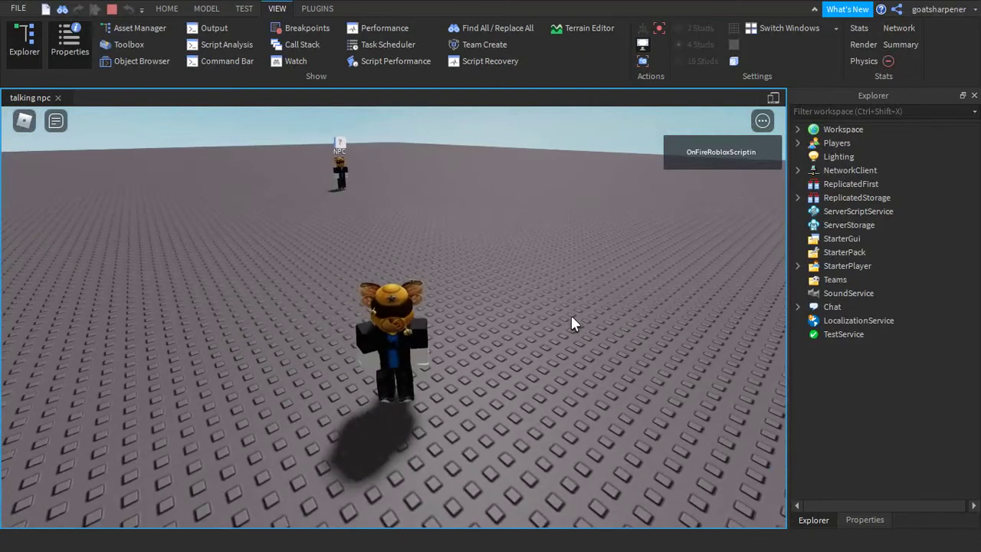